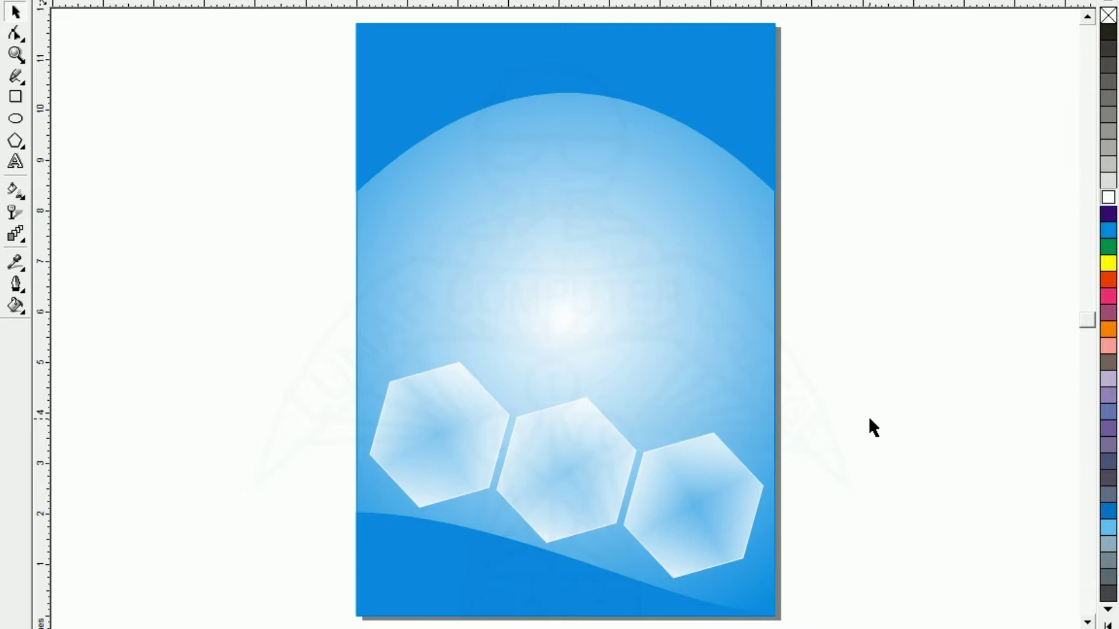
Step: Drag the bottom band, top band and hexagons off the page to reveal the poster's layers
left_click(739, 102)
left_click(204, 329)
left_click(466, 589)
left_click_drag(469, 592, 186, 312)
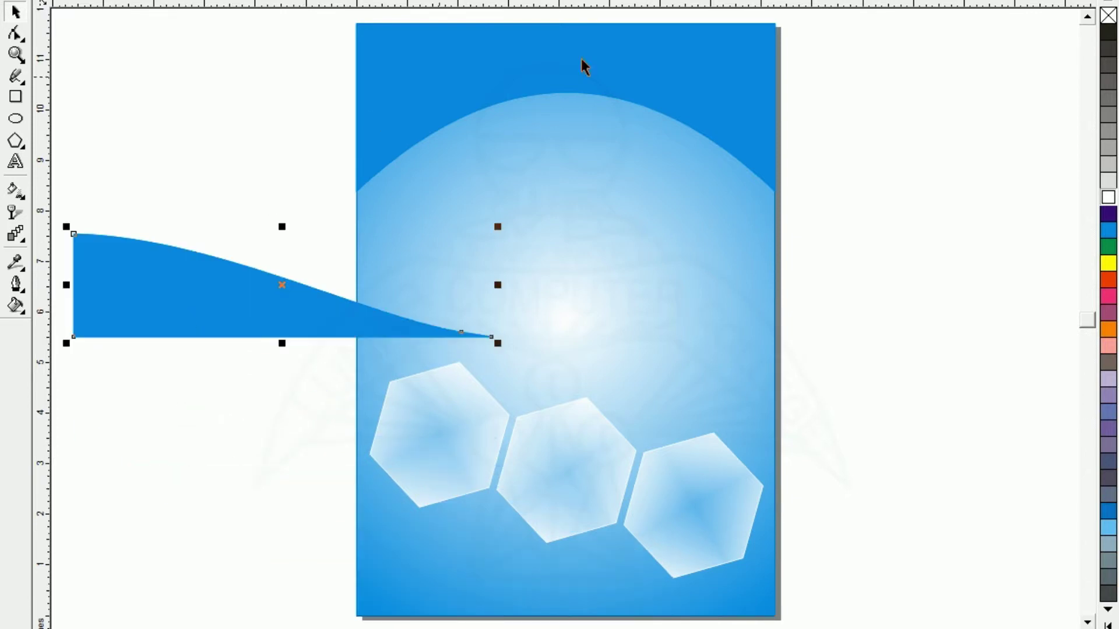
left_click_drag(608, 75, 909, 210)
mouse_move(650, 466)
left_mouse_down()
mouse_move(586, 496)
mouse_move(641, 475)
left_mouse_up()
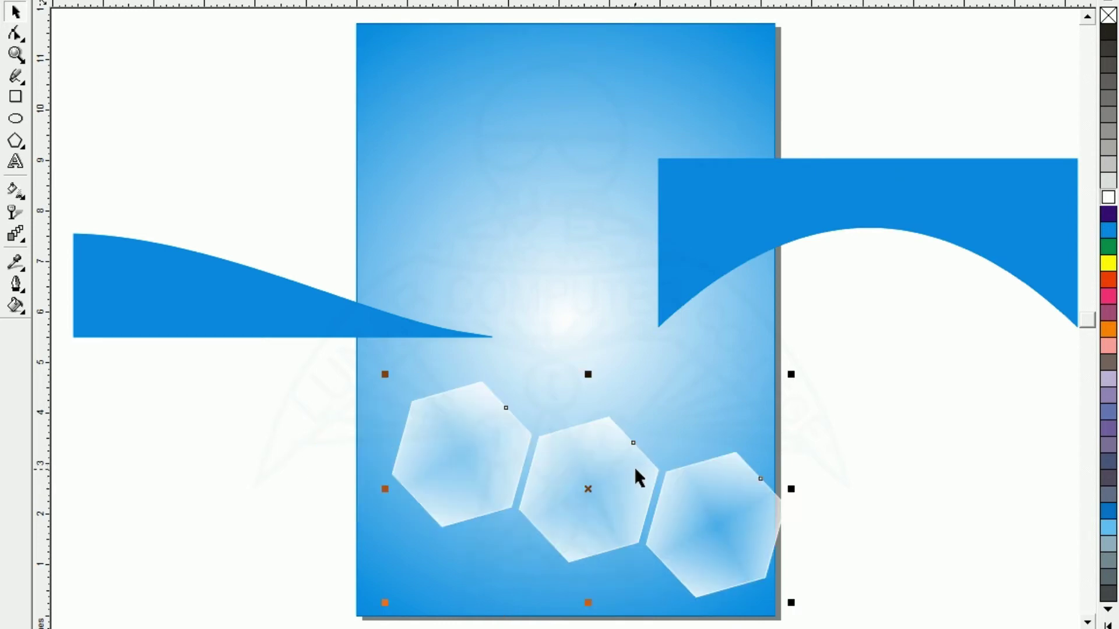
Step: Undo the moves to restore the poster layout, then clear the selection
key("ctrl+z")
key("ctrl+z")
key("ctrl+z")
key("ctrl+z")
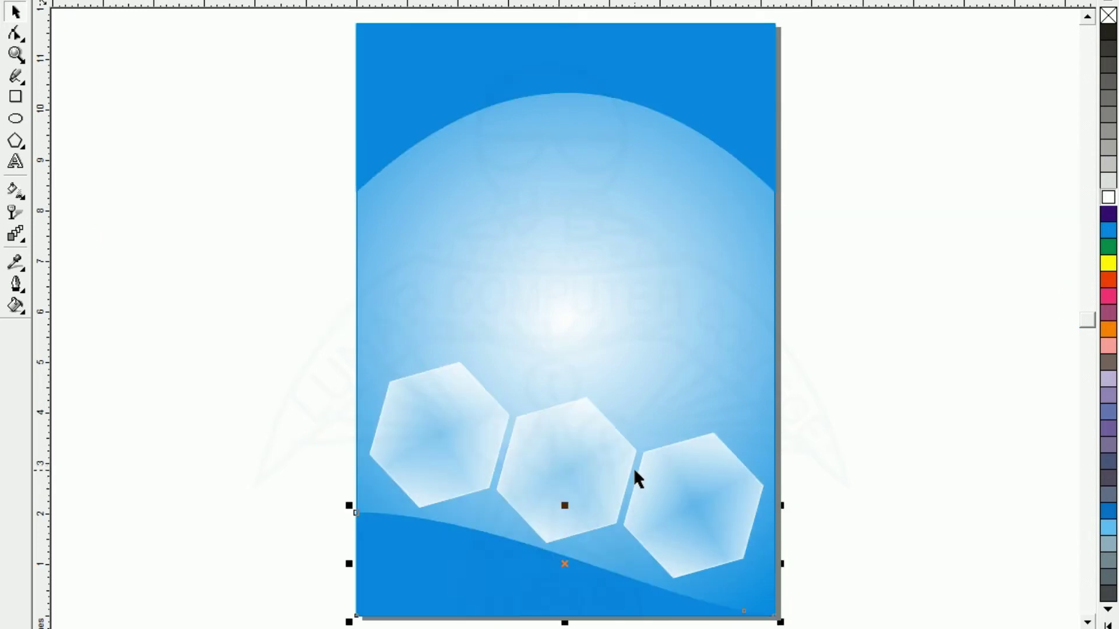
left_click(341, 415)
left_click(457, 562)
left_click(408, 117)
left_click(348, 125)
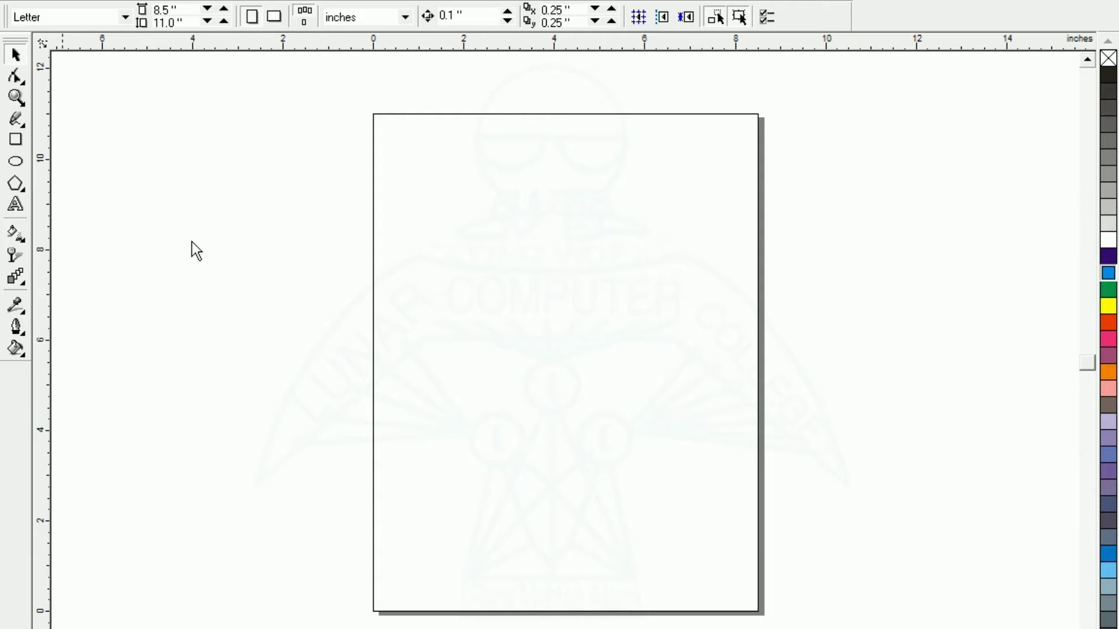
Step: Set the page size to A4 and the measurement units to inches
left_click(82, 24)
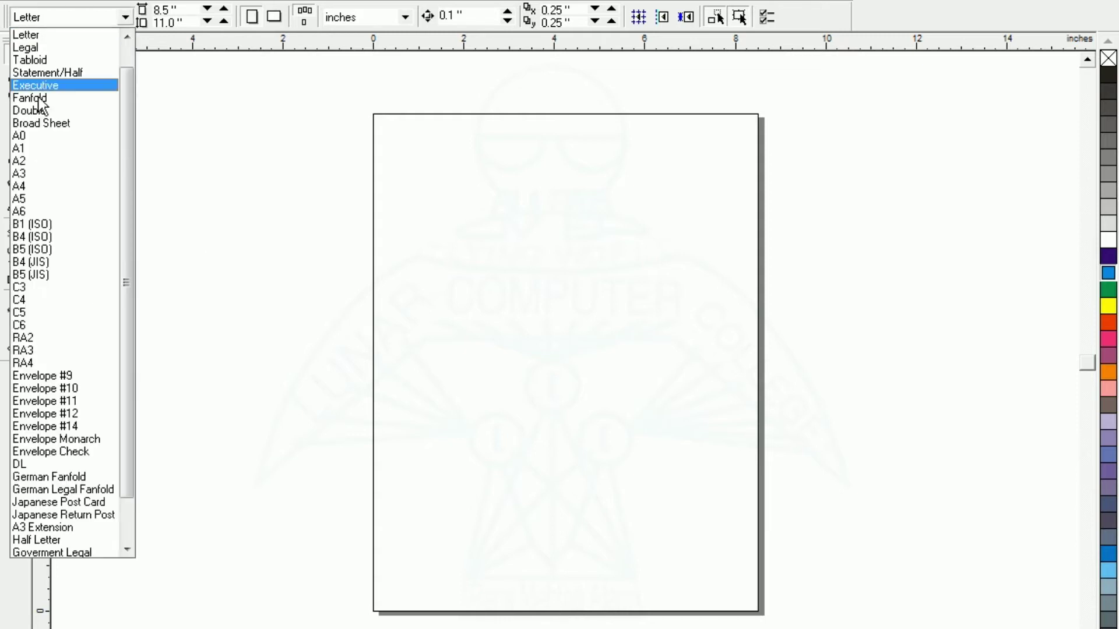
left_click(26, 186)
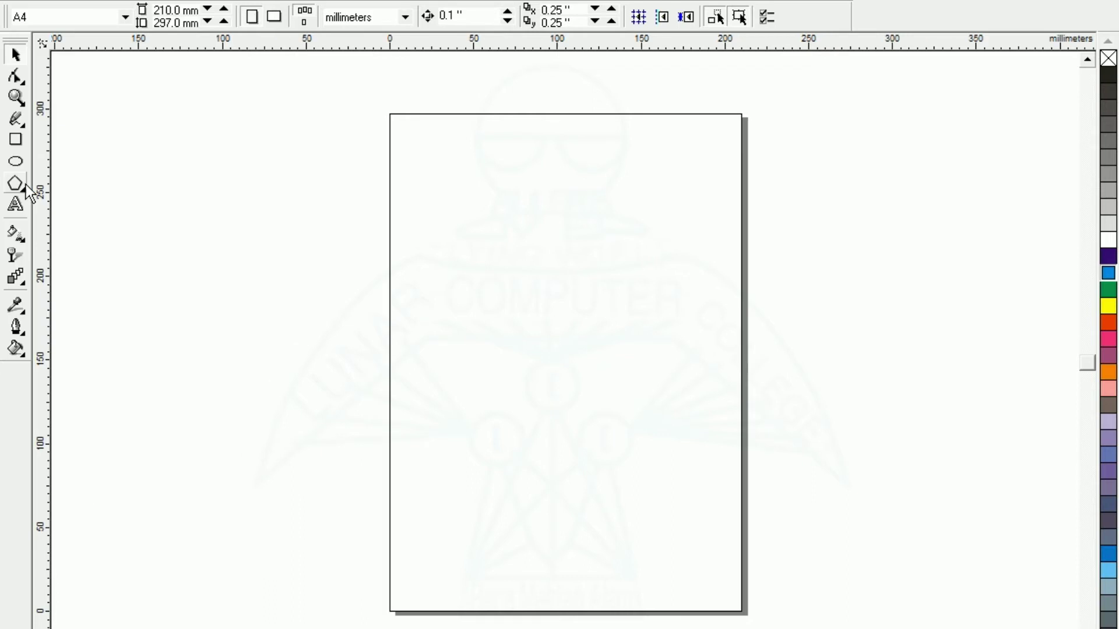
left_click(356, 17)
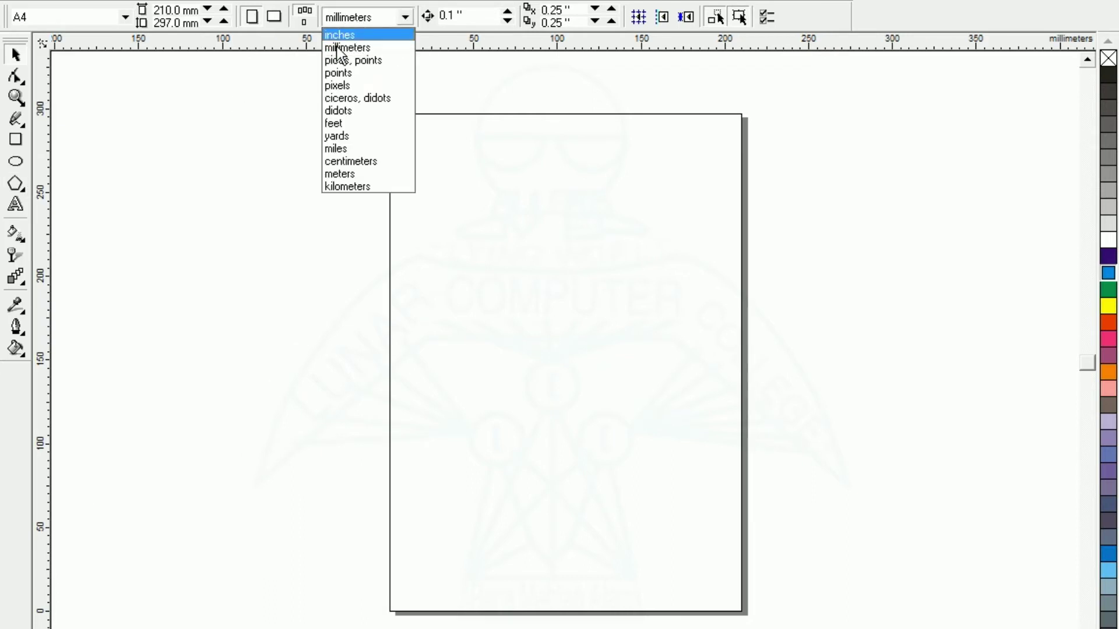
left_click(355, 37)
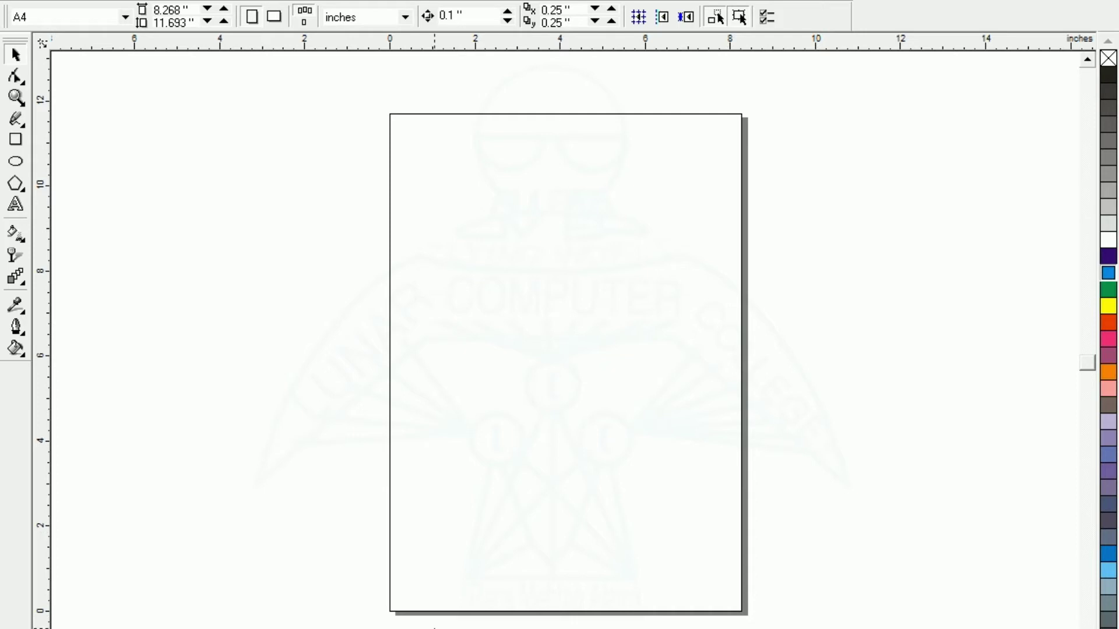
Step: Create a page-sized rectangle with blue fill and outline, and shrink a copy into a top band
double_click(17, 140)
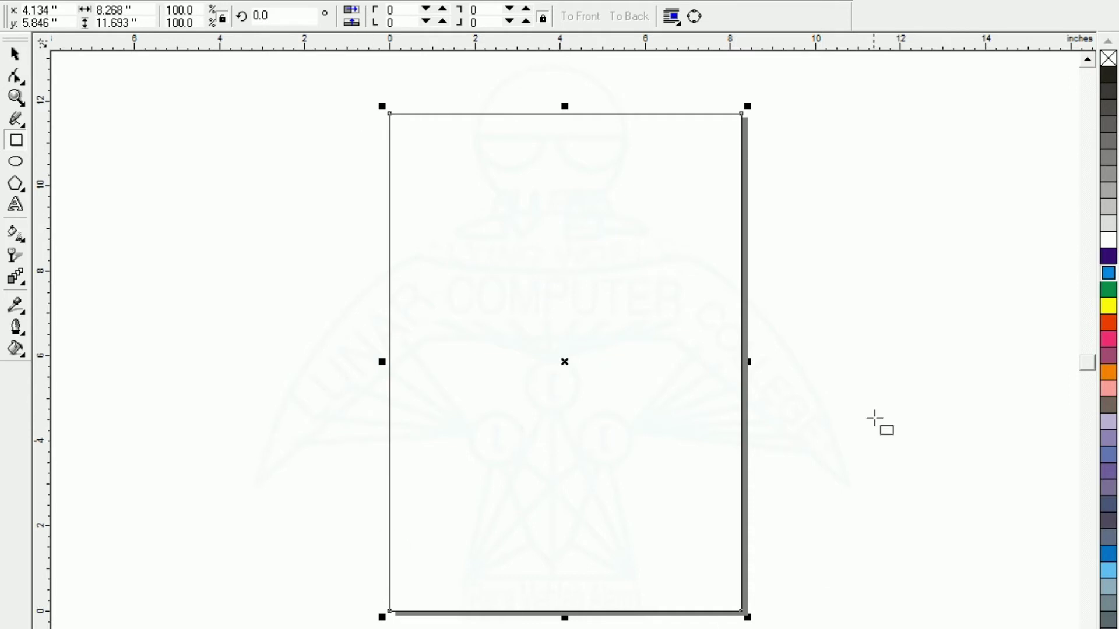
left_click(1107, 272)
right_click(1108, 278)
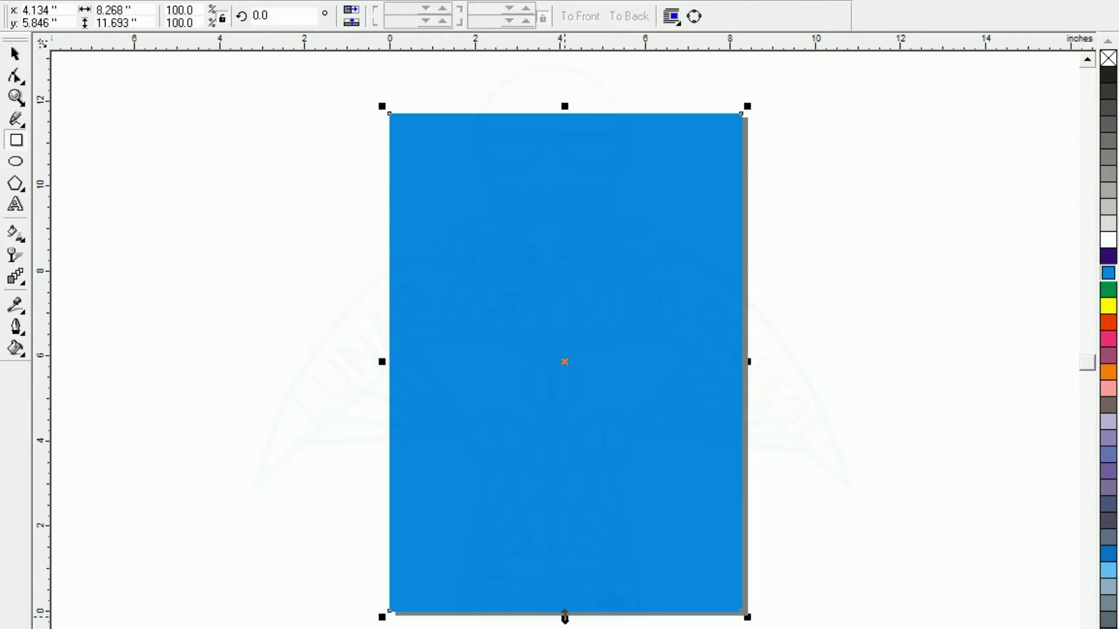
key("space")
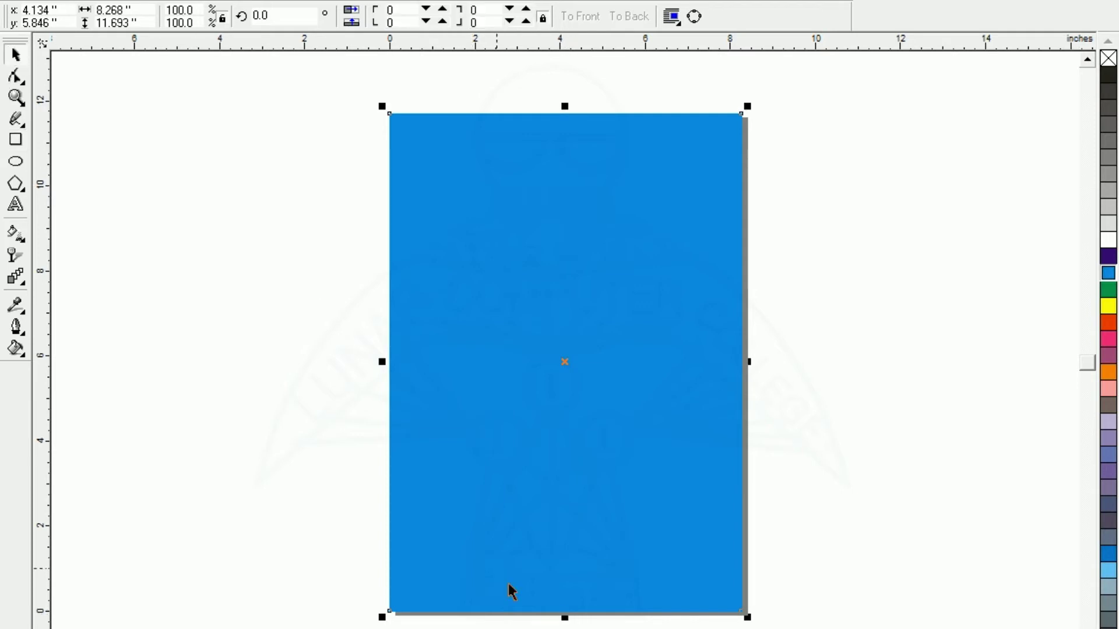
mouse_move(564, 614)
left_mouse_down()
mouse_move(578, 251)
mouse_move(572, 266)
left_mouse_up()
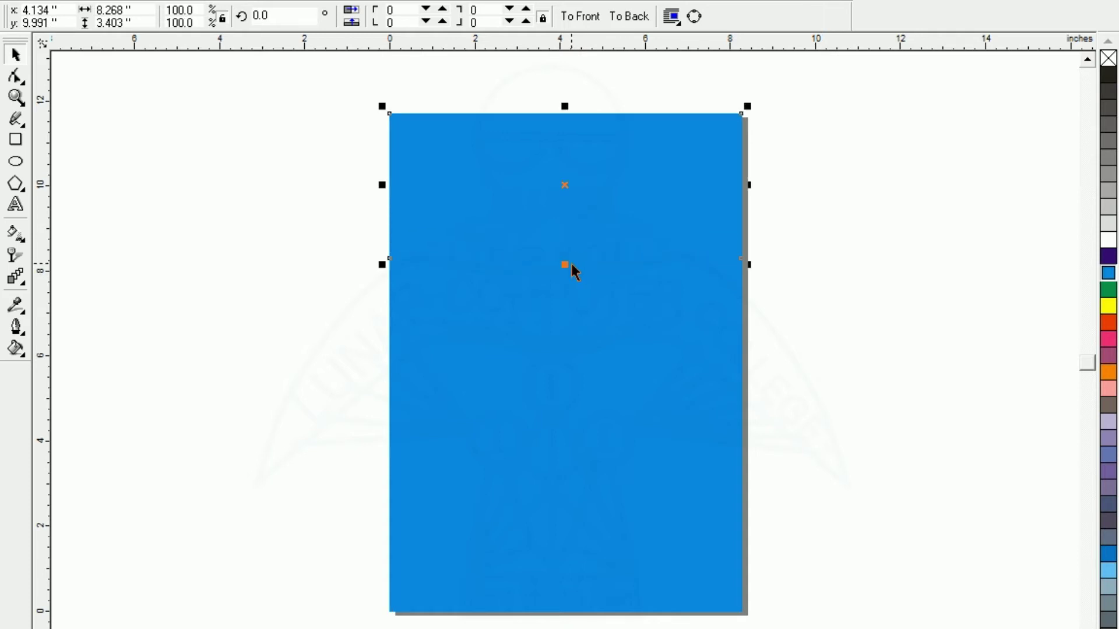
Step: Leave a resized copy as a 2.033-inch band along the page bottom, then reselect the full-page rectangle
left_click(555, 413)
left_click_drag(564, 104, 564, 515)
left_click(543, 595)
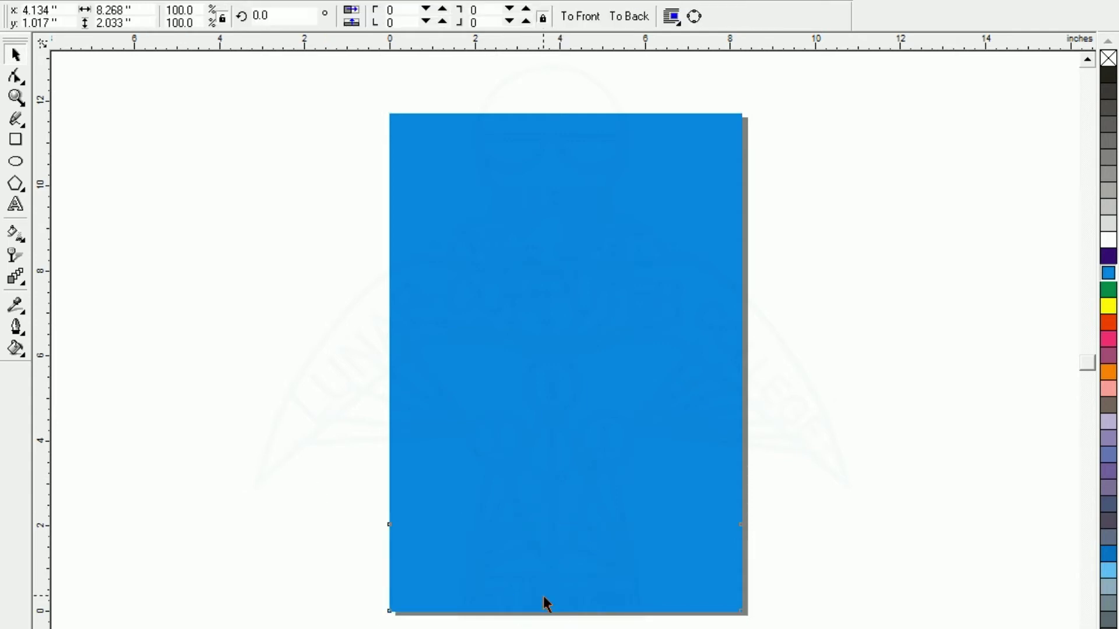
left_click(539, 129)
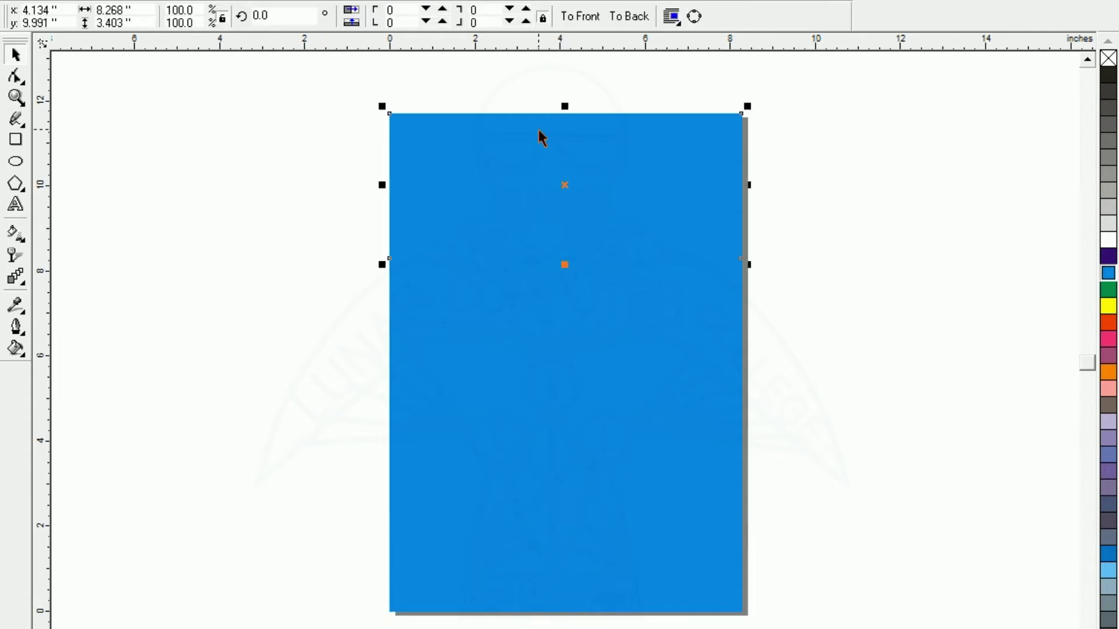
left_click(555, 372)
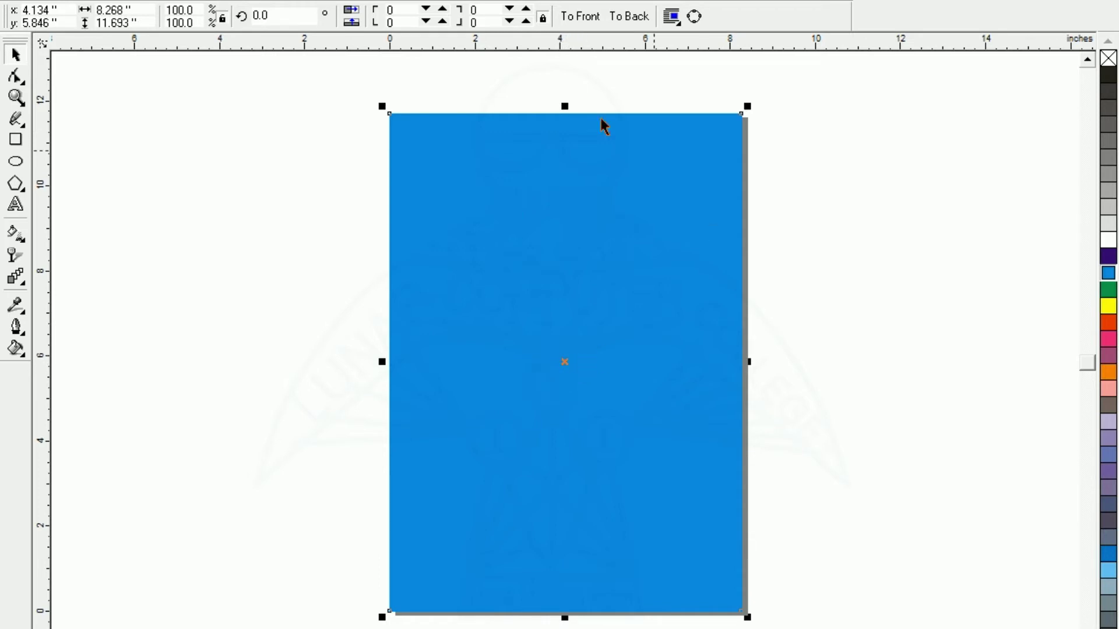
Step: Give the full-page rectangle a radial fountain transparency
left_click(16, 256)
left_click(17, 257)
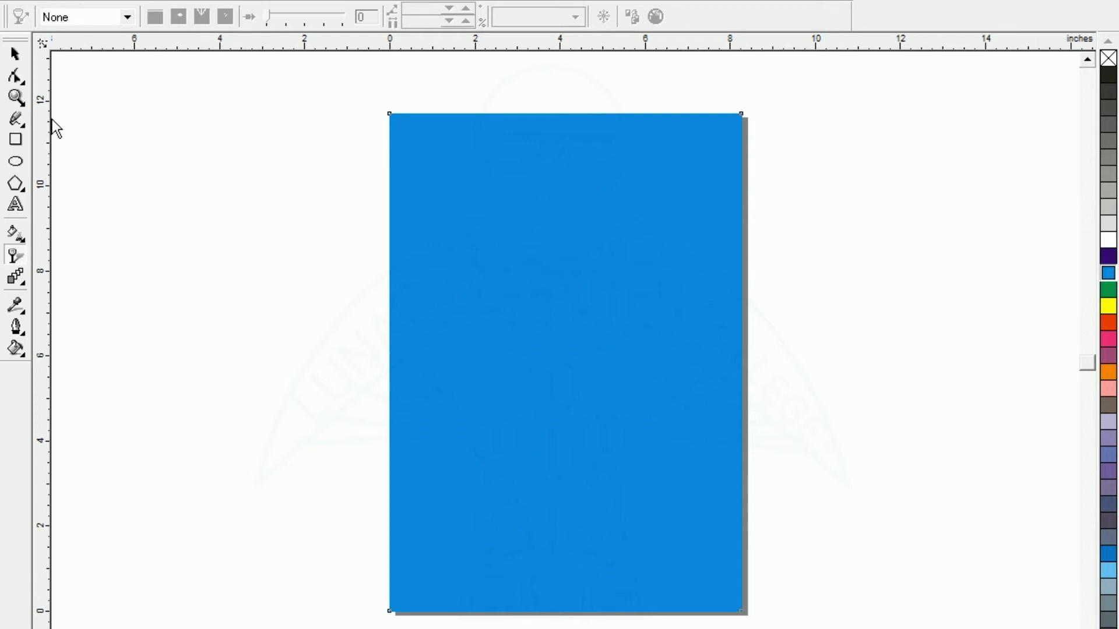
left_click(80, 19)
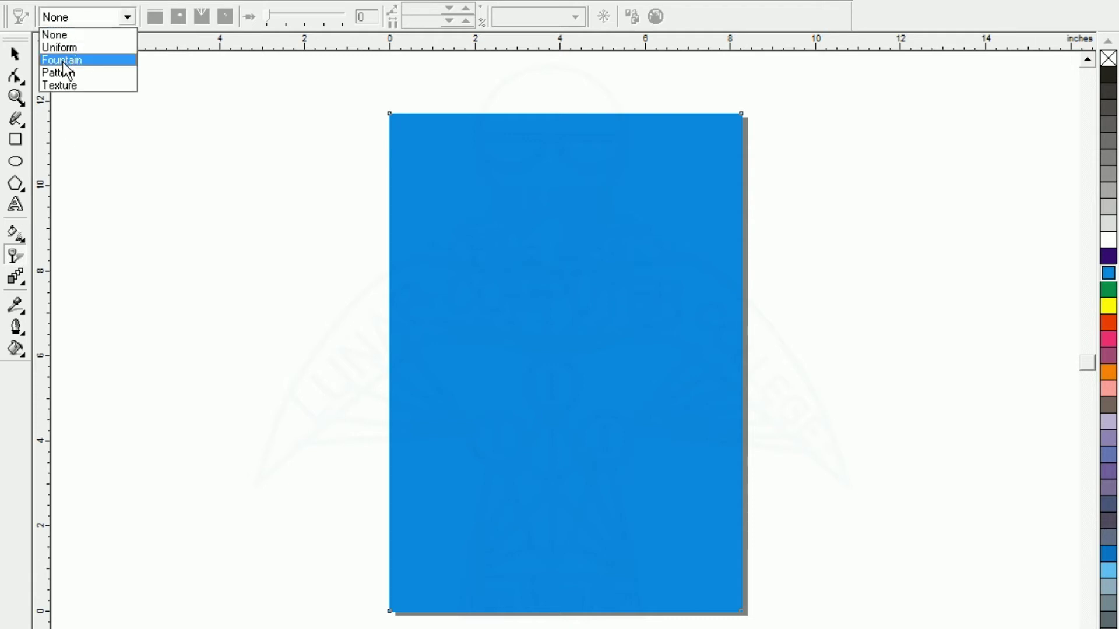
left_click(61, 60)
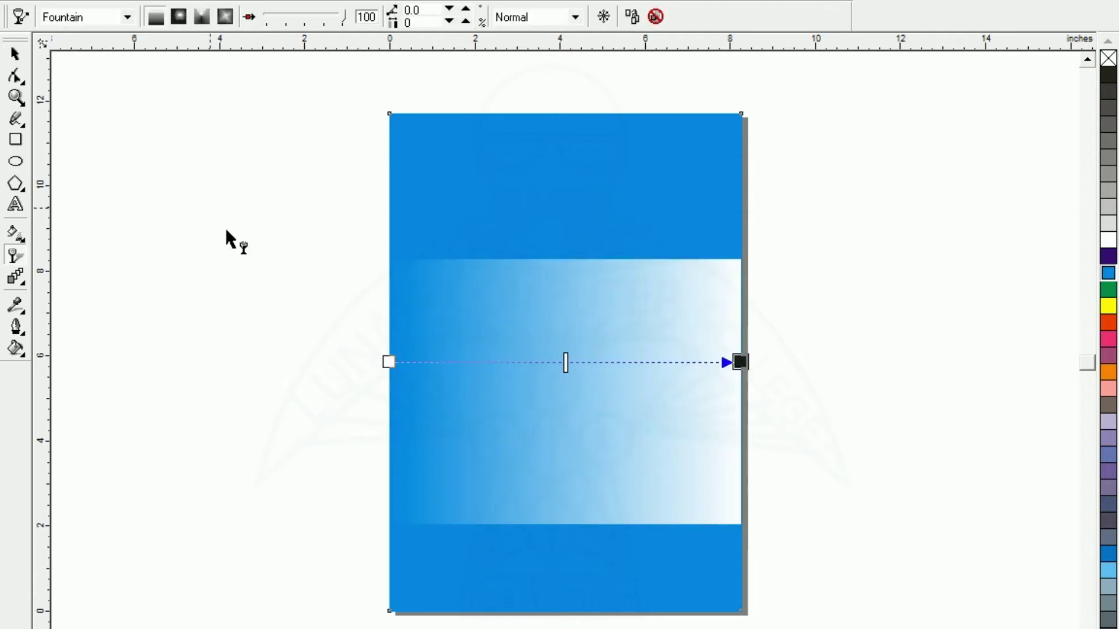
left_click(179, 15)
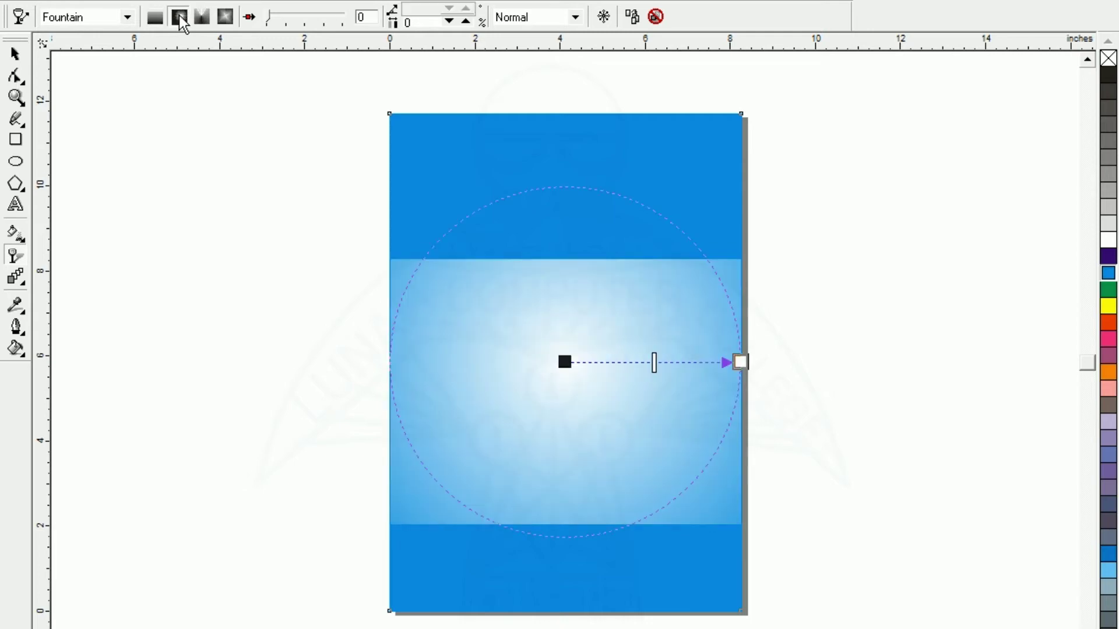
left_click(16, 54)
Step: Click through the top band, full-page rectangle and bottom band, ending with the top band selected
left_click(284, 450)
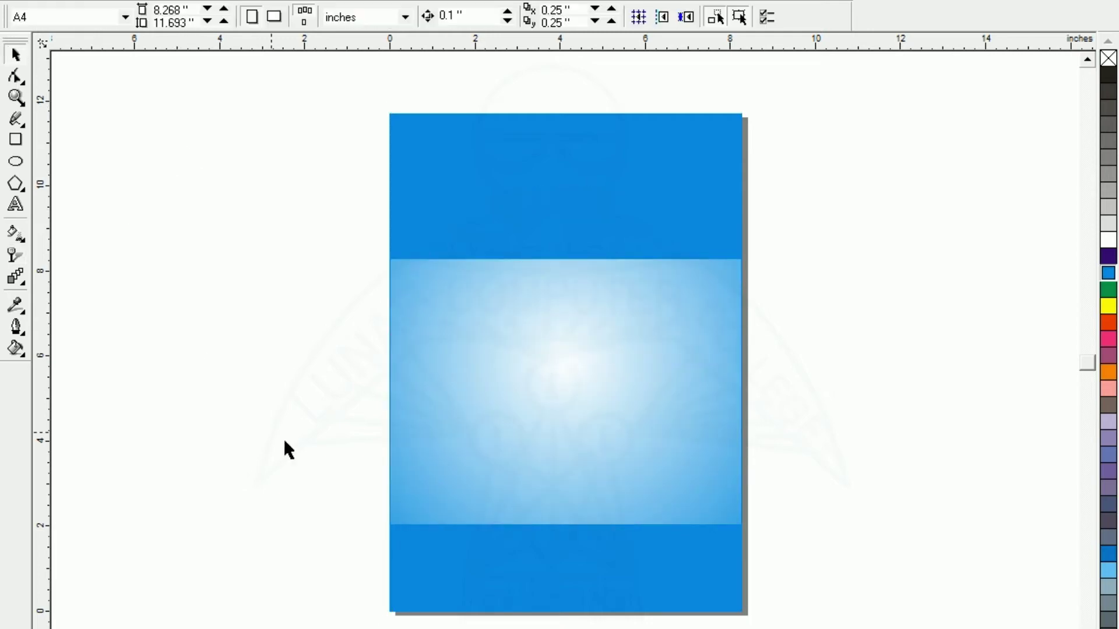
left_click(486, 344)
left_click(195, 298)
left_click(480, 213)
left_click(500, 435)
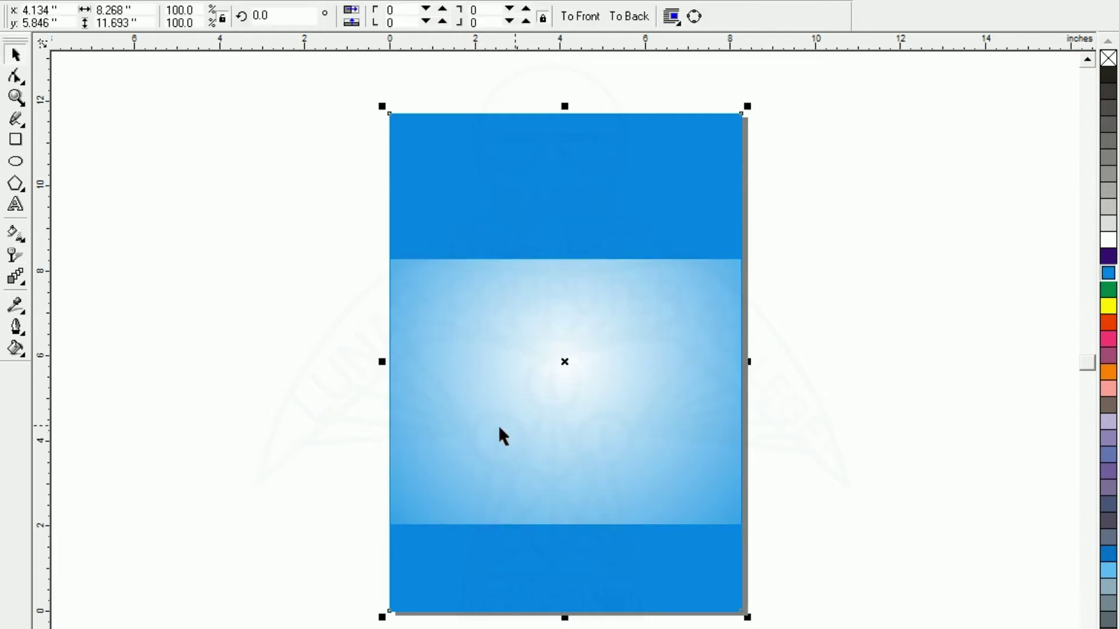
left_click(510, 589)
left_click(509, 208)
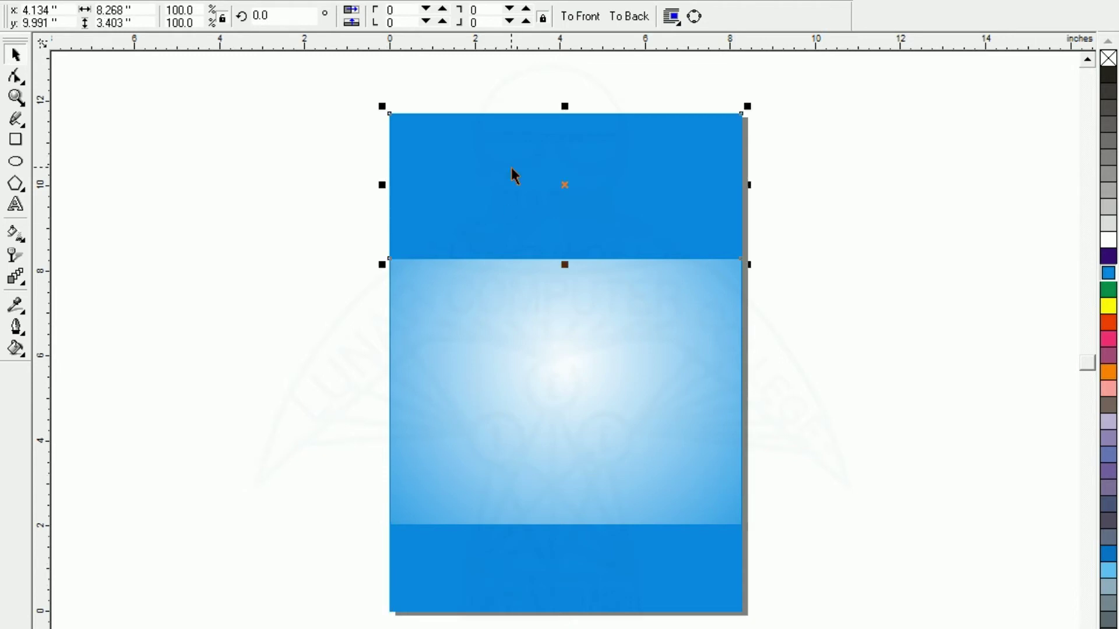
Step: Convert the top band to curves, bend its lower edge into an upward arch, and raise both end nodes
left_click(16, 76)
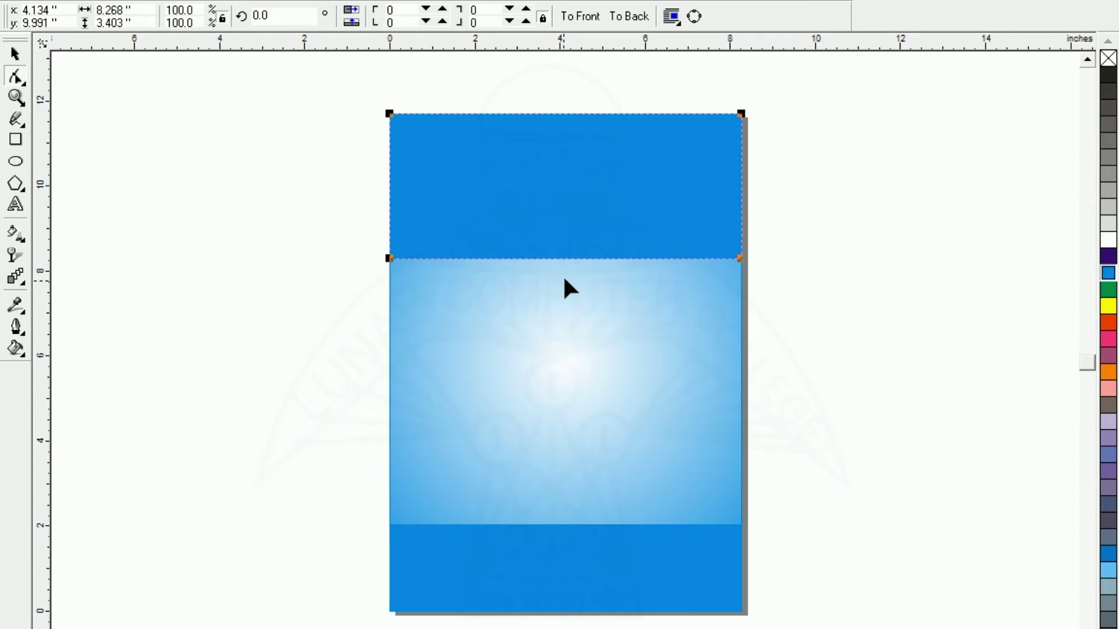
key("ctrl+q")
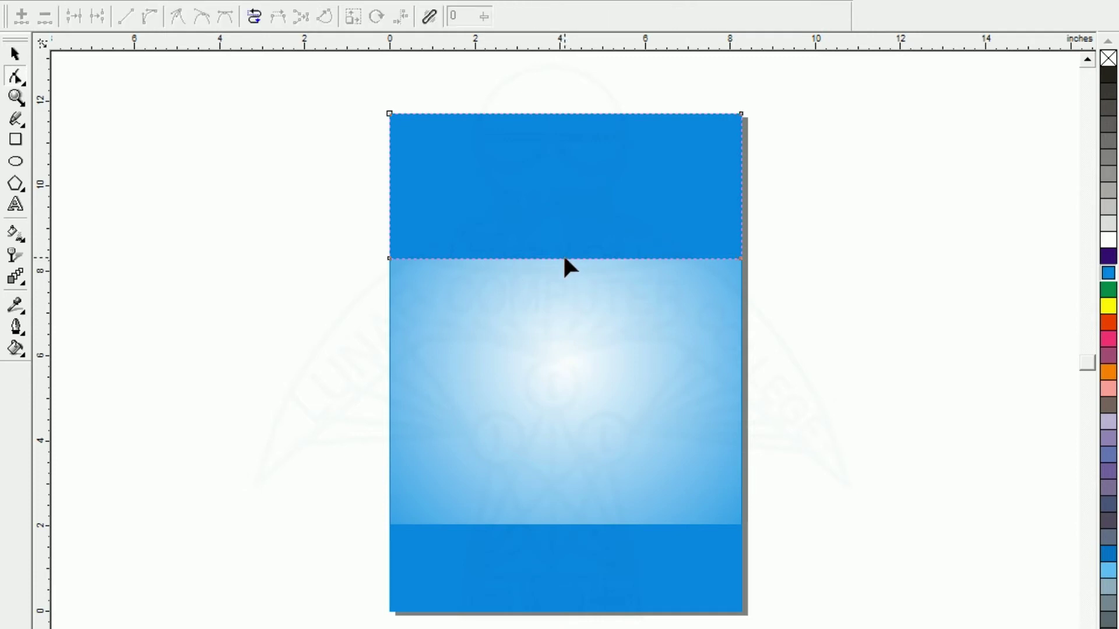
left_click(561, 258)
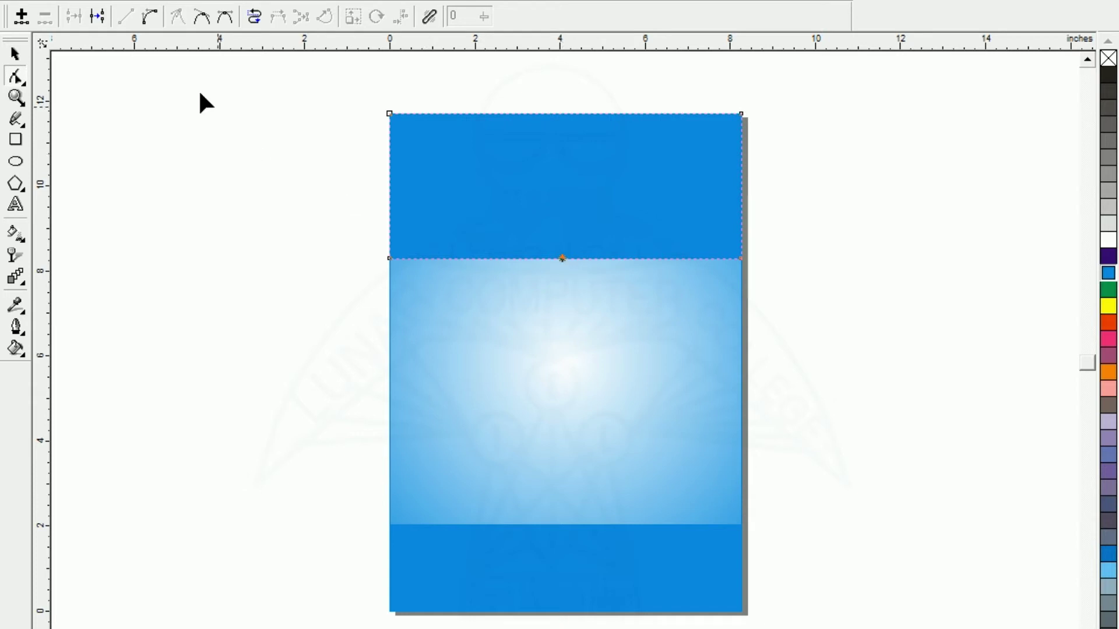
left_click(151, 17)
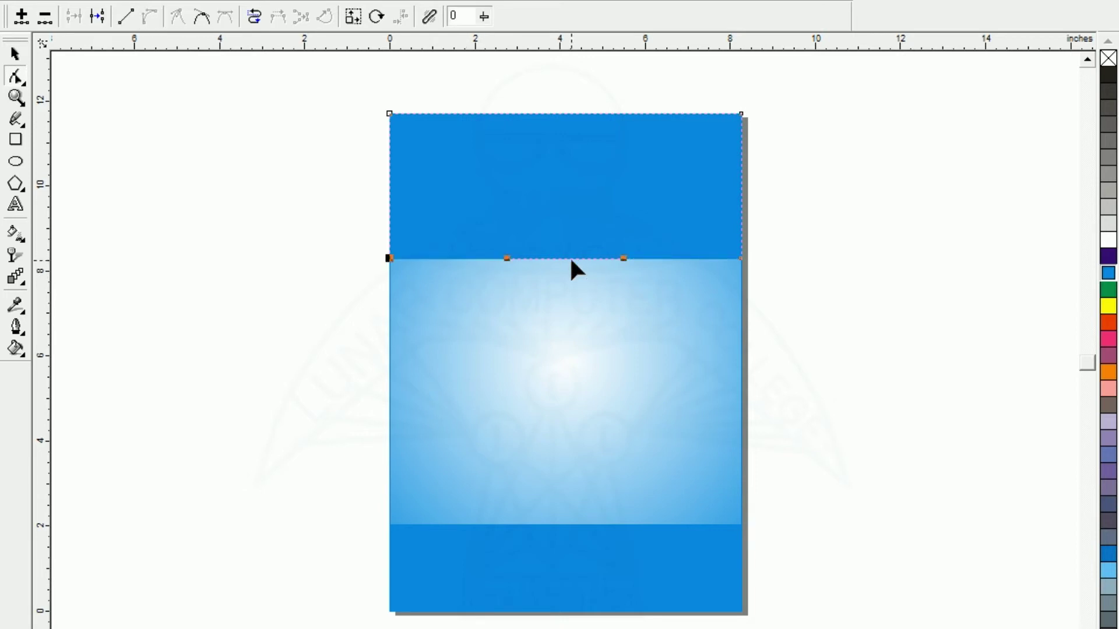
left_click_drag(572, 258, 572, 195)
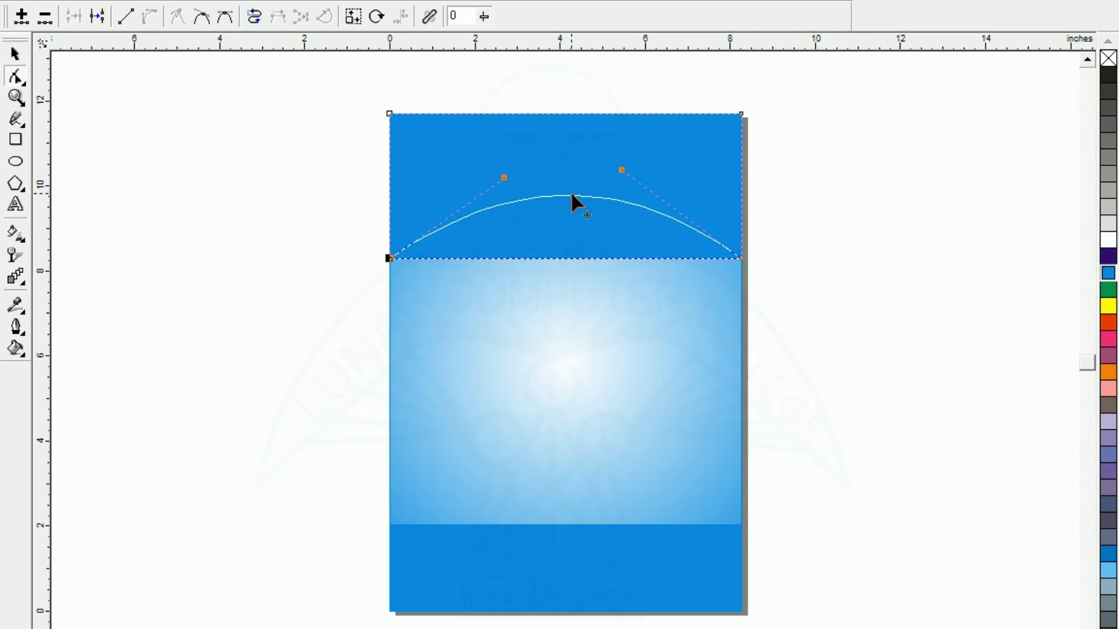
left_click_drag(571, 195, 572, 186)
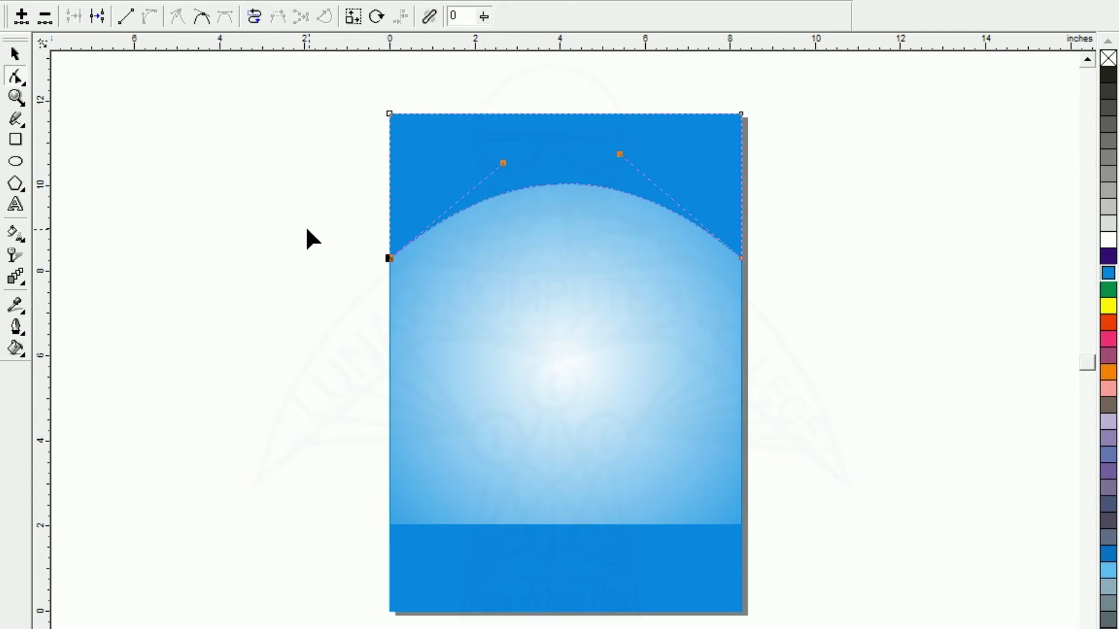
left_click_drag(300, 181, 819, 309)
left_click_drag(740, 258, 741, 240)
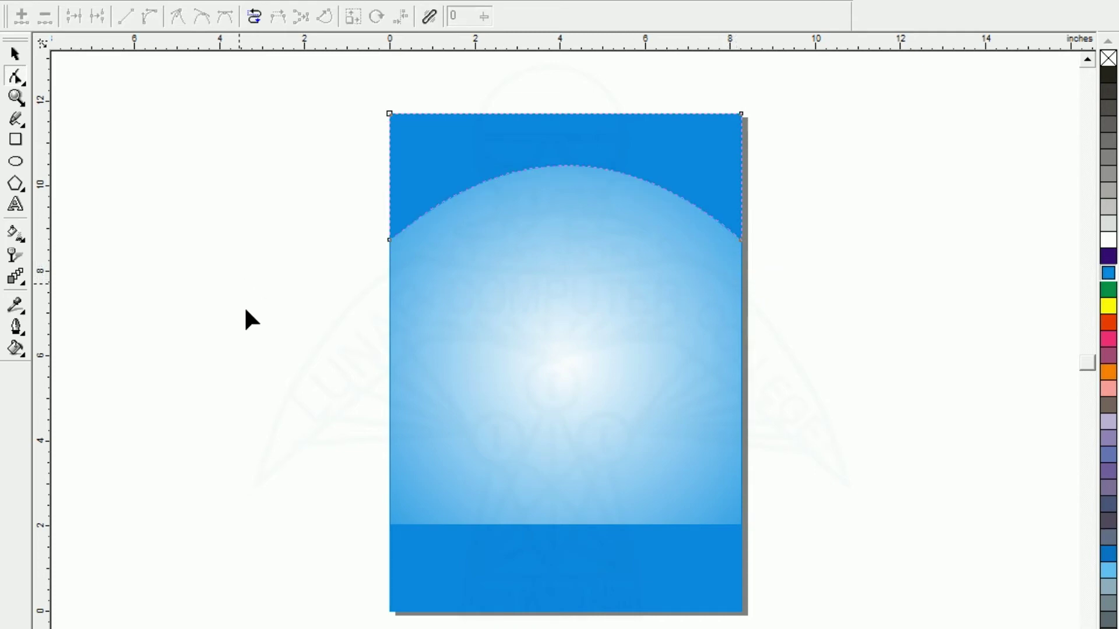
left_click(523, 595)
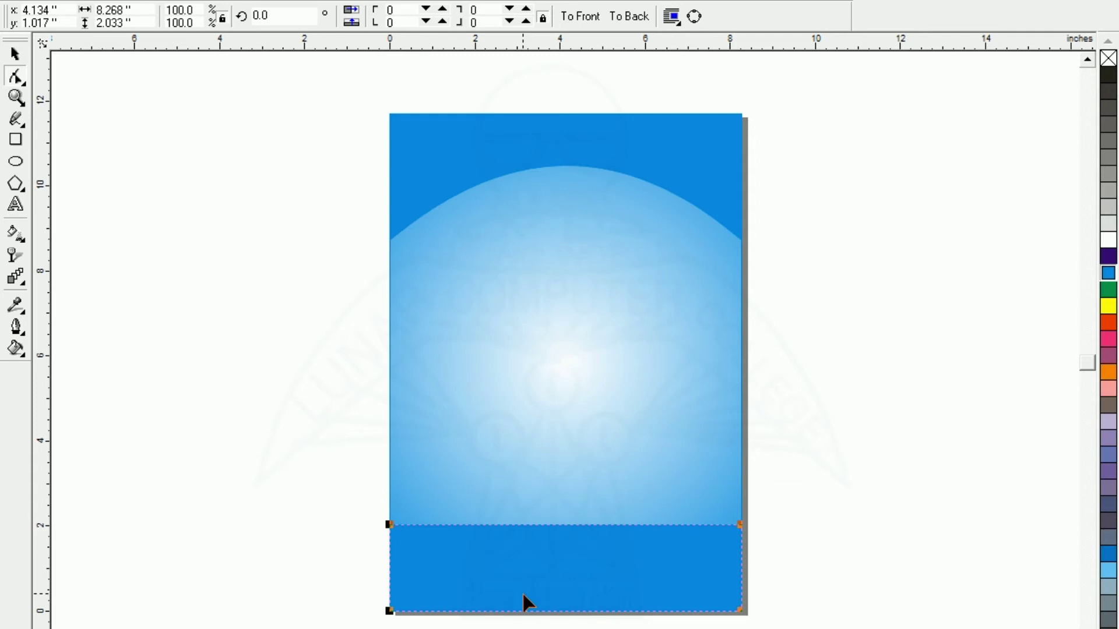
Step: Convert the bottom band to curves and bend its top edge downward into an arc
key("ctrl+q")
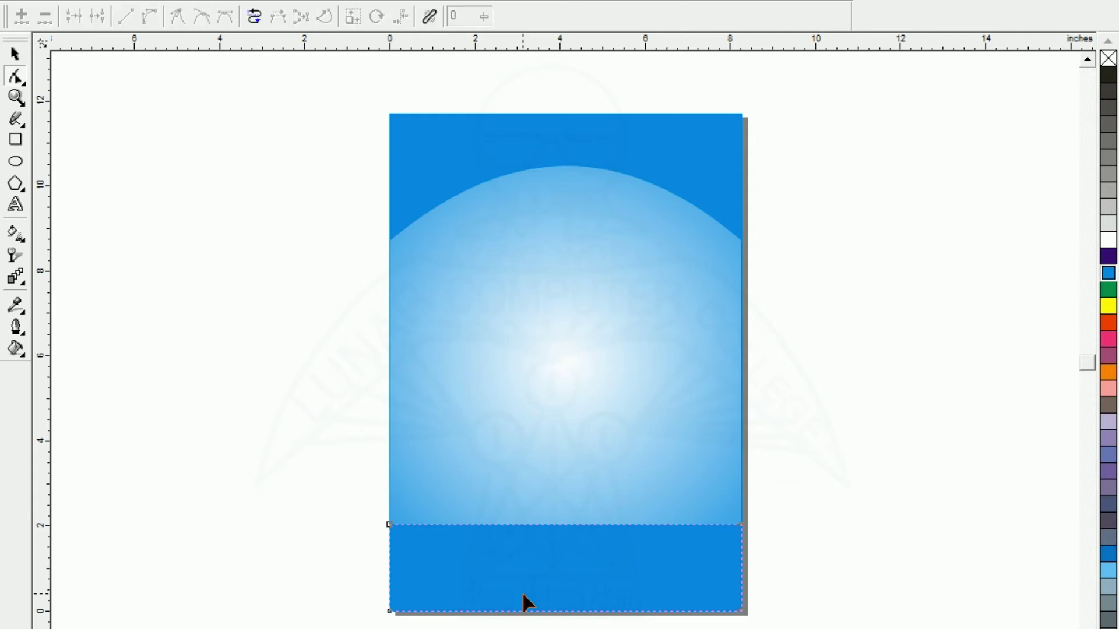
left_click(560, 526)
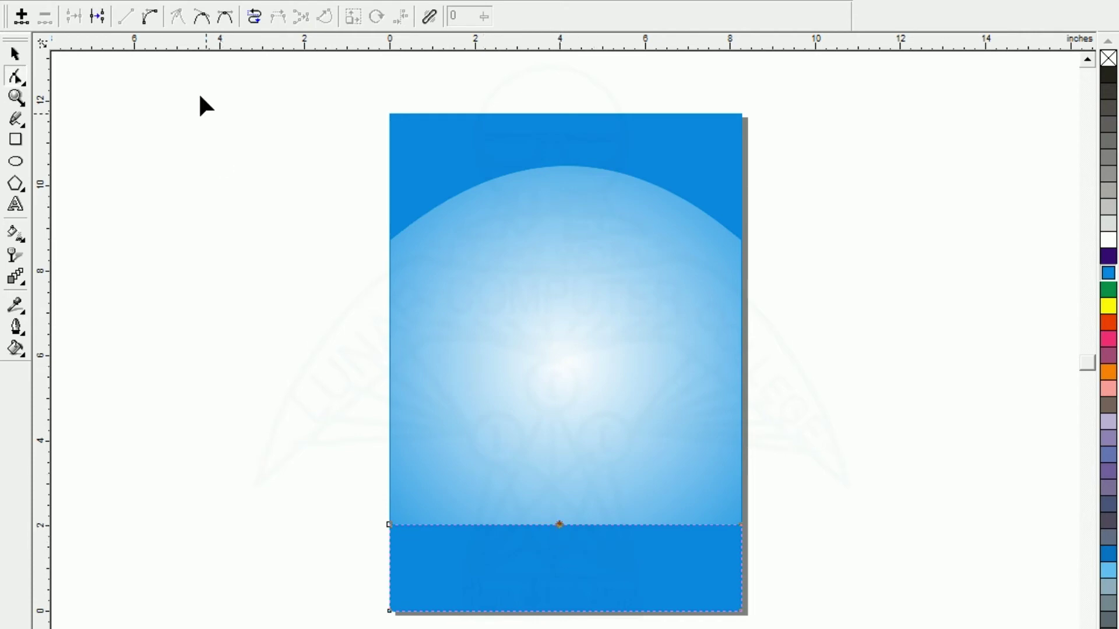
left_click(151, 18)
left_click(570, 527)
left_click_drag(575, 522, 577, 566)
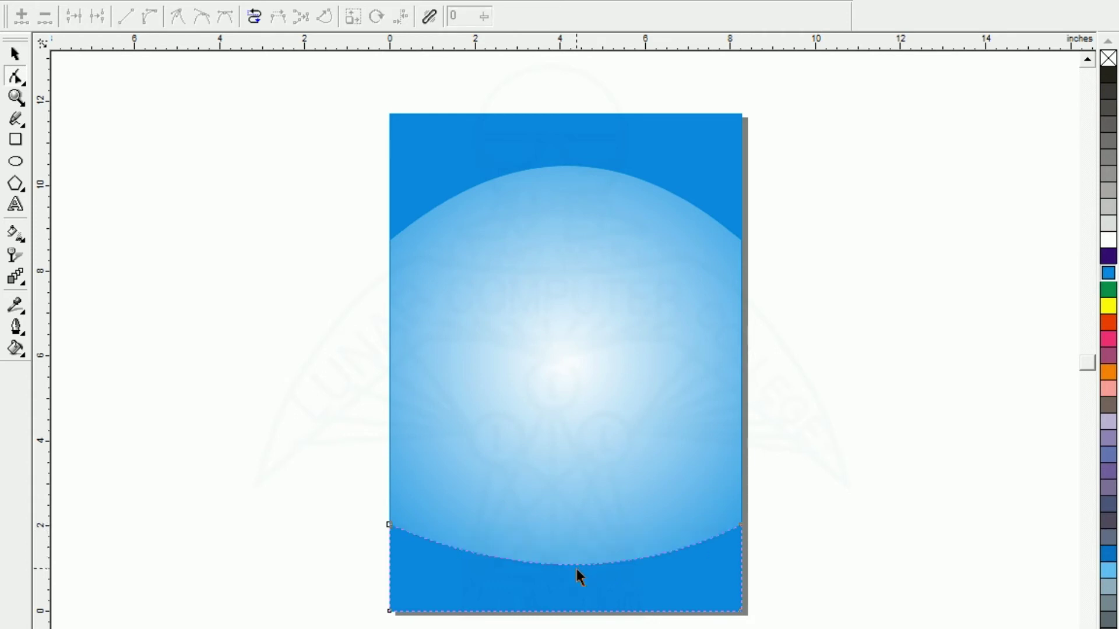
left_click_drag(578, 567, 575, 572)
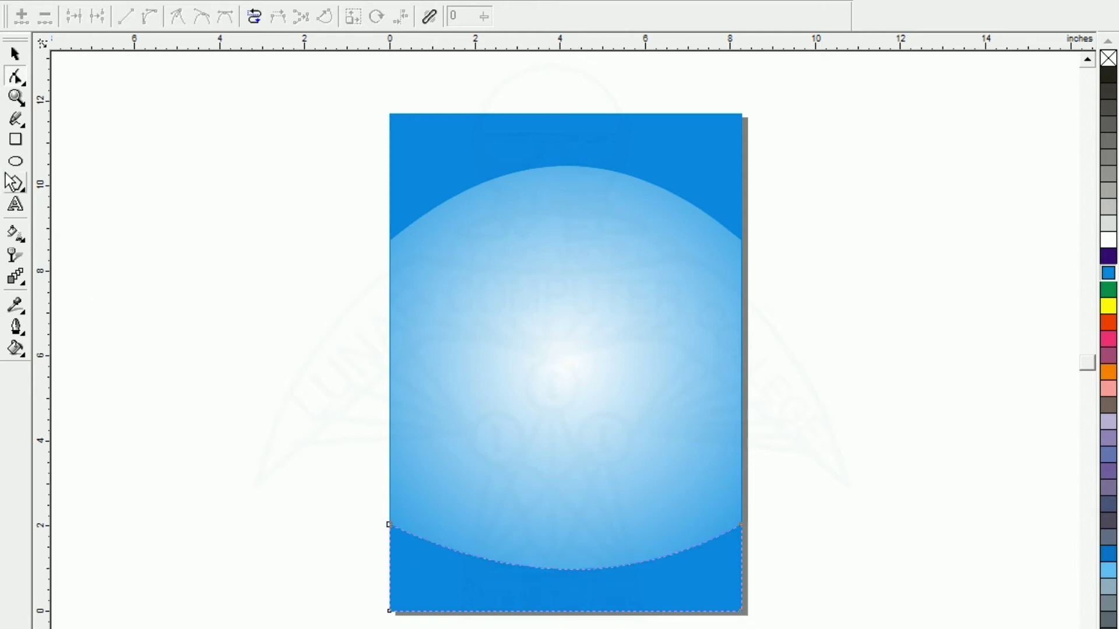
left_click(16, 54)
left_click(583, 593)
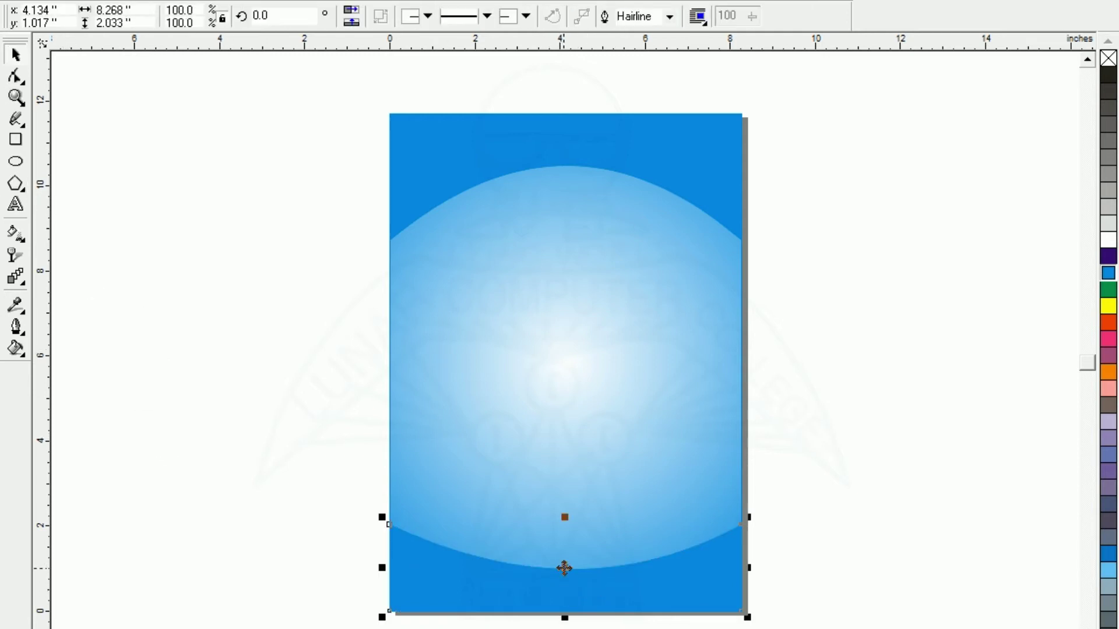
Step: Add a node on the bottom band's curved top edge to start a wave
left_click(15, 76)
left_click(574, 569)
left_click(204, 20)
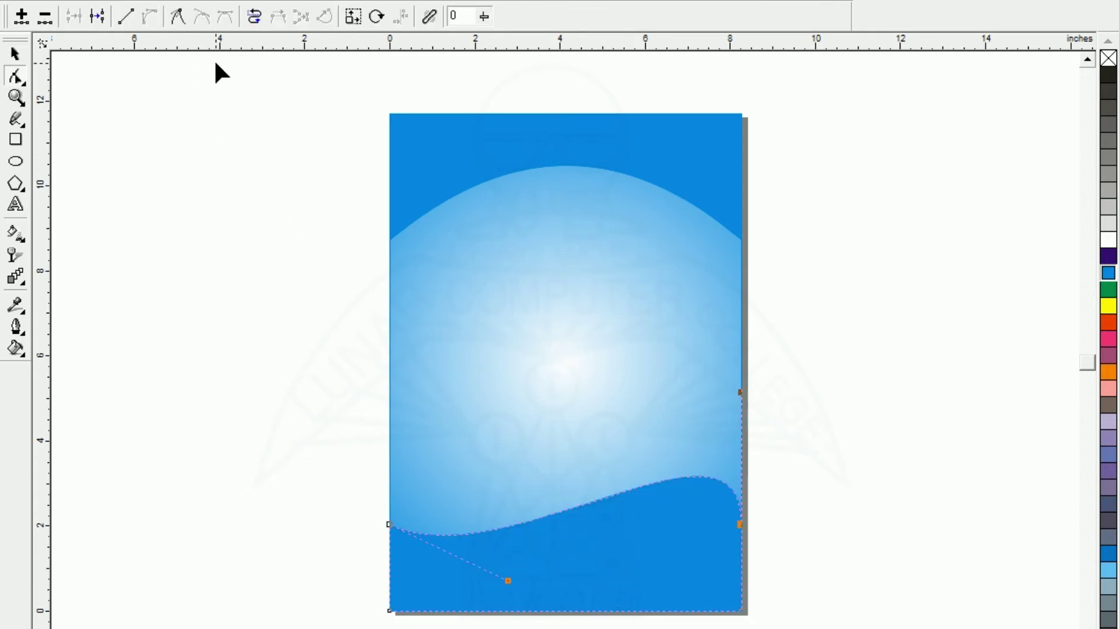
key("ctrl+z")
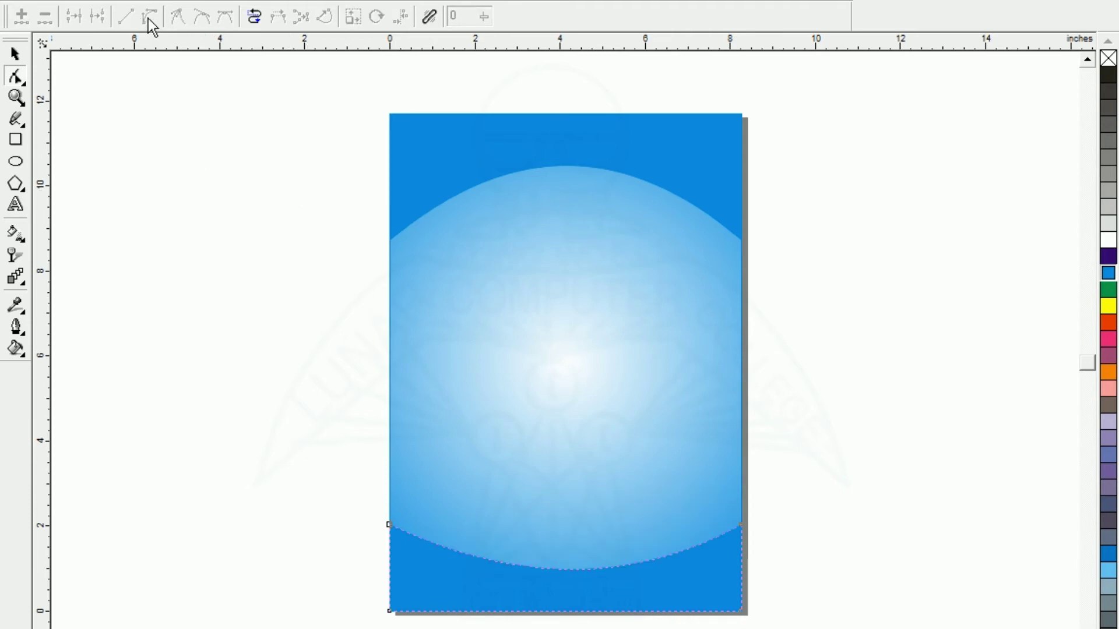
left_click(22, 83)
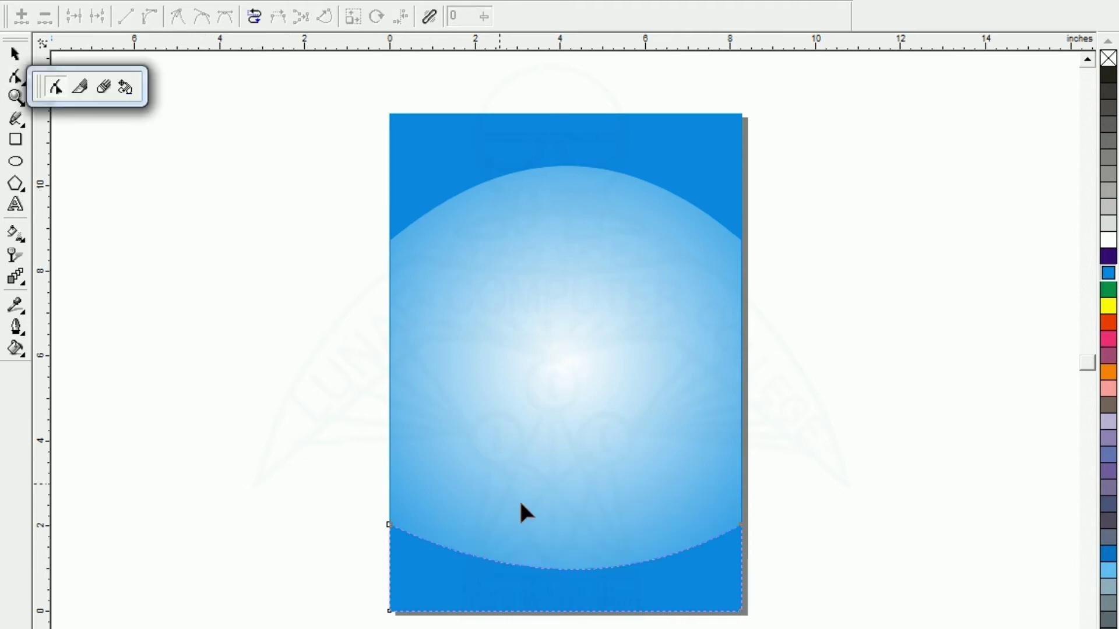
left_click(582, 568)
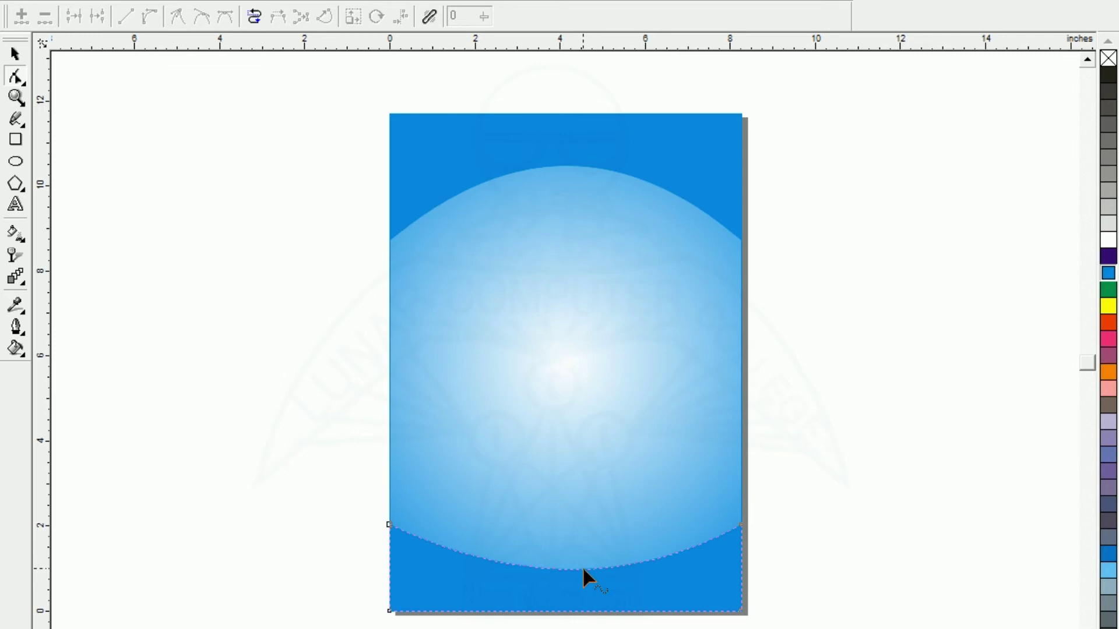
left_click(572, 563)
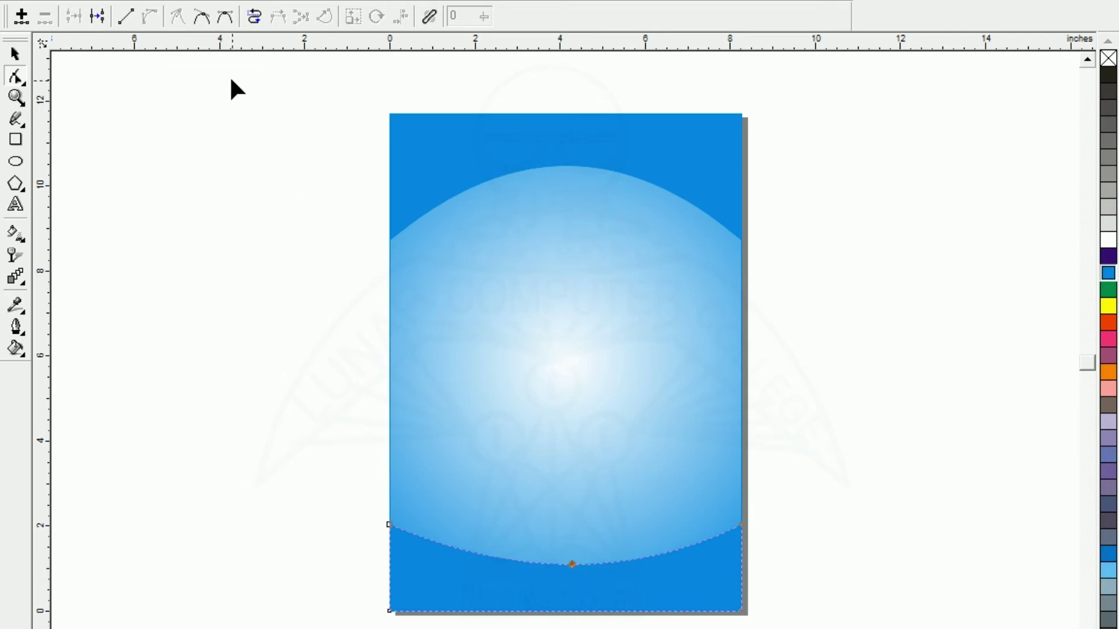
left_click(202, 17)
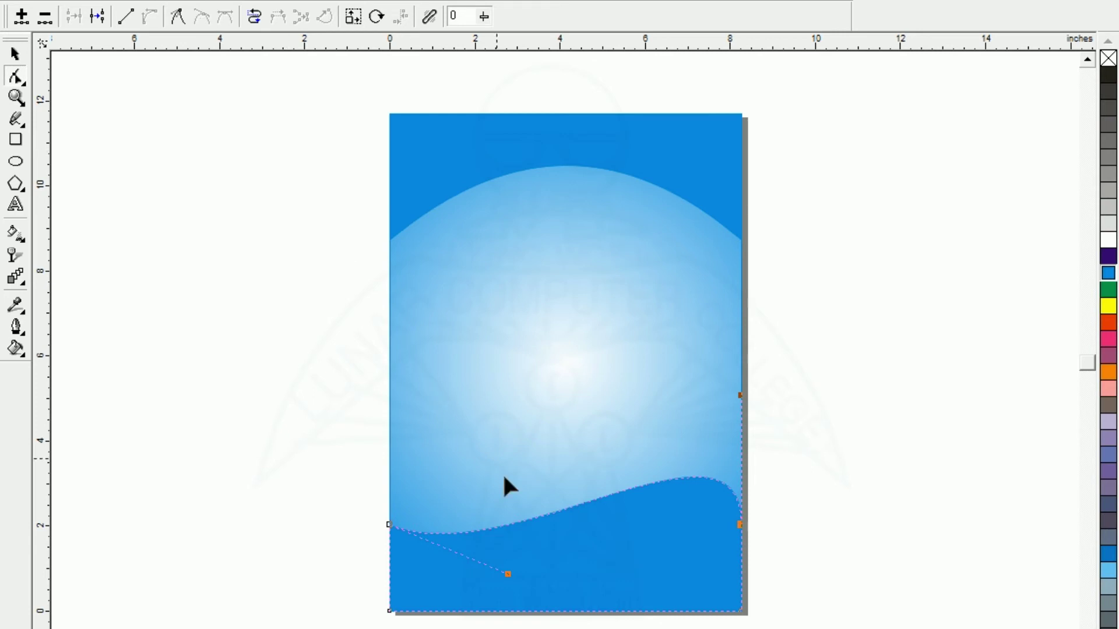
Step: Shape the wave so it slopes into the bottom-right corner, flattening the left hump
mouse_move(738, 395)
left_mouse_down()
mouse_move(718, 428)
mouse_move(708, 603)
left_mouse_up()
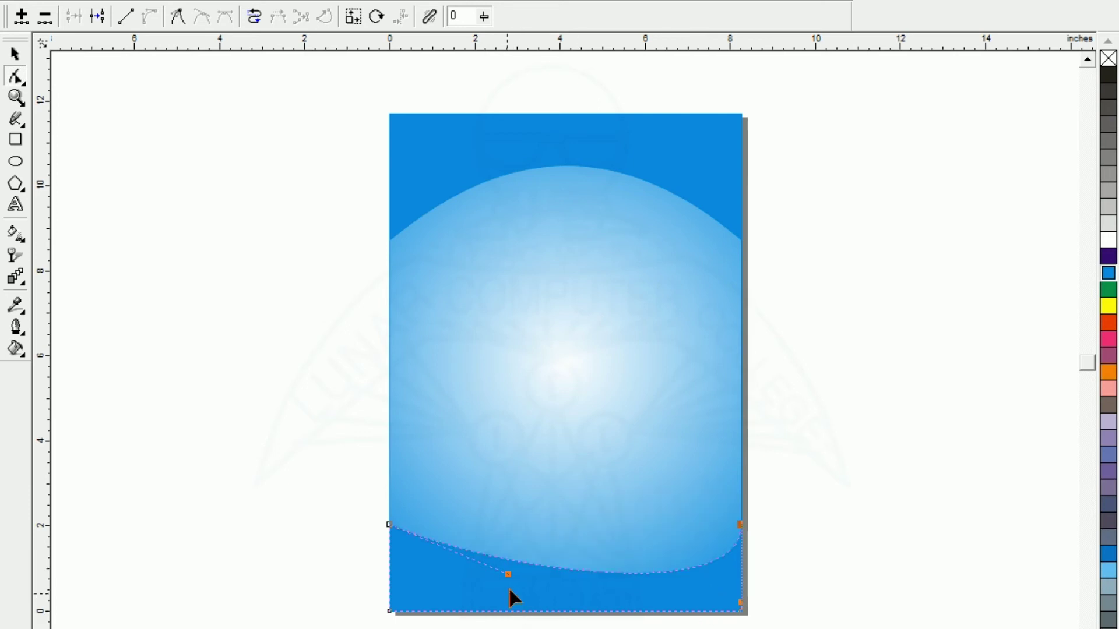
left_click_drag(508, 574, 521, 436)
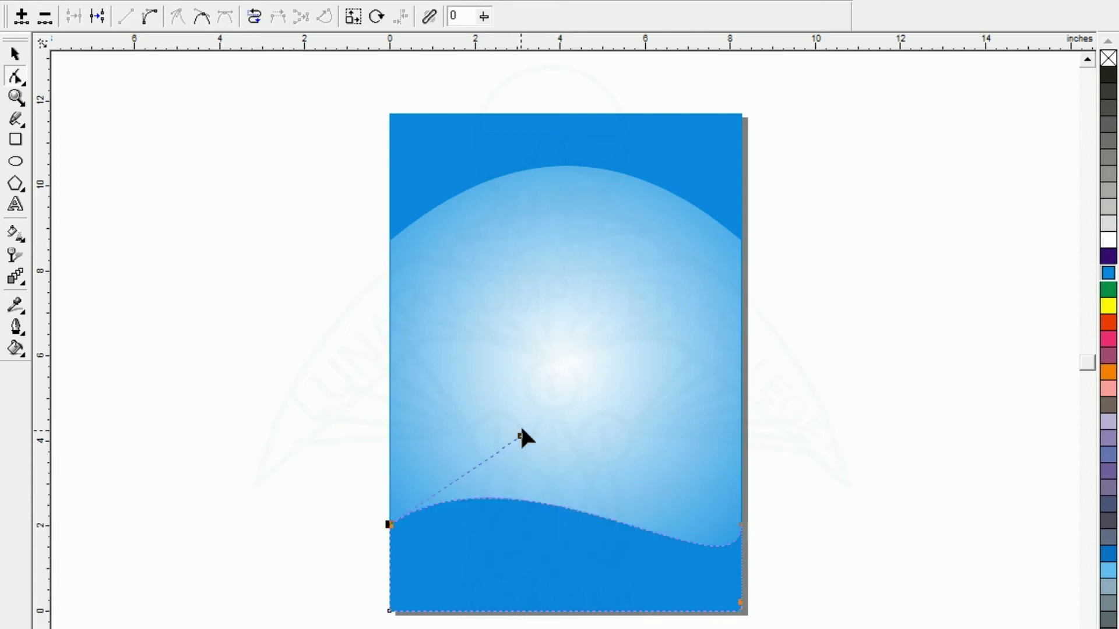
left_click(738, 616)
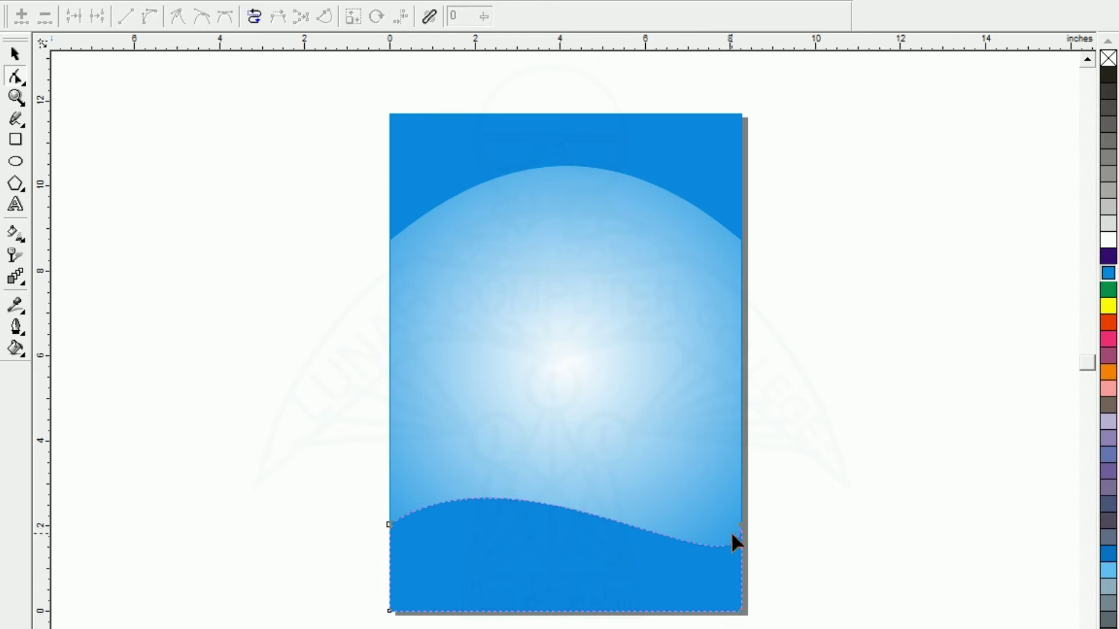
left_click_drag(739, 530, 740, 541)
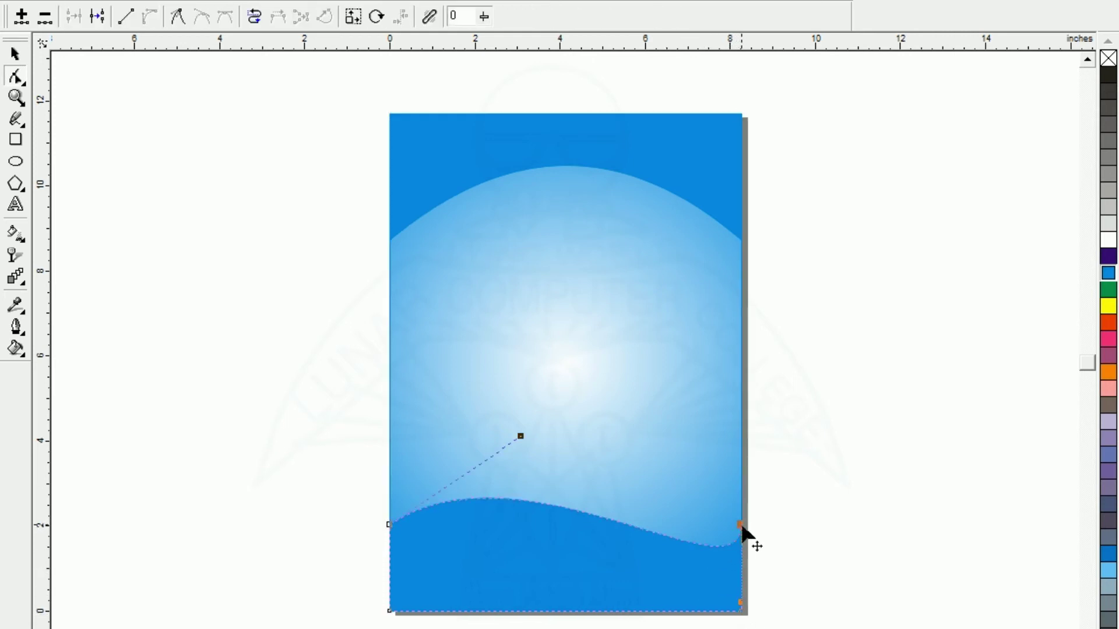
mouse_move(740, 540)
left_mouse_down()
mouse_move(723, 614)
mouse_move(734, 609)
left_mouse_up()
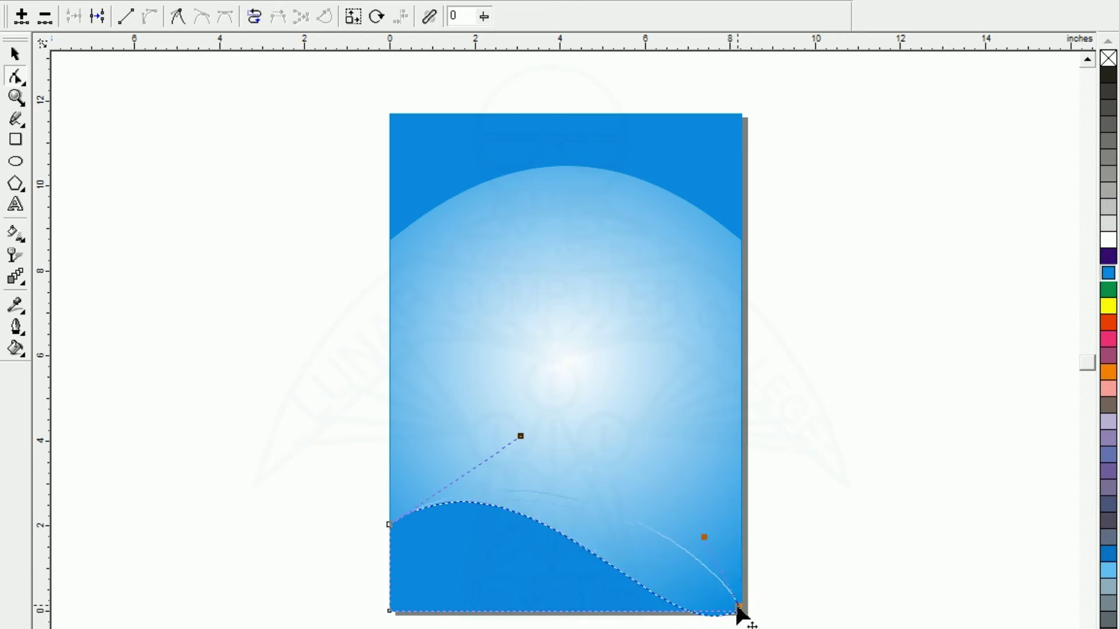
left_click_drag(734, 609, 717, 609)
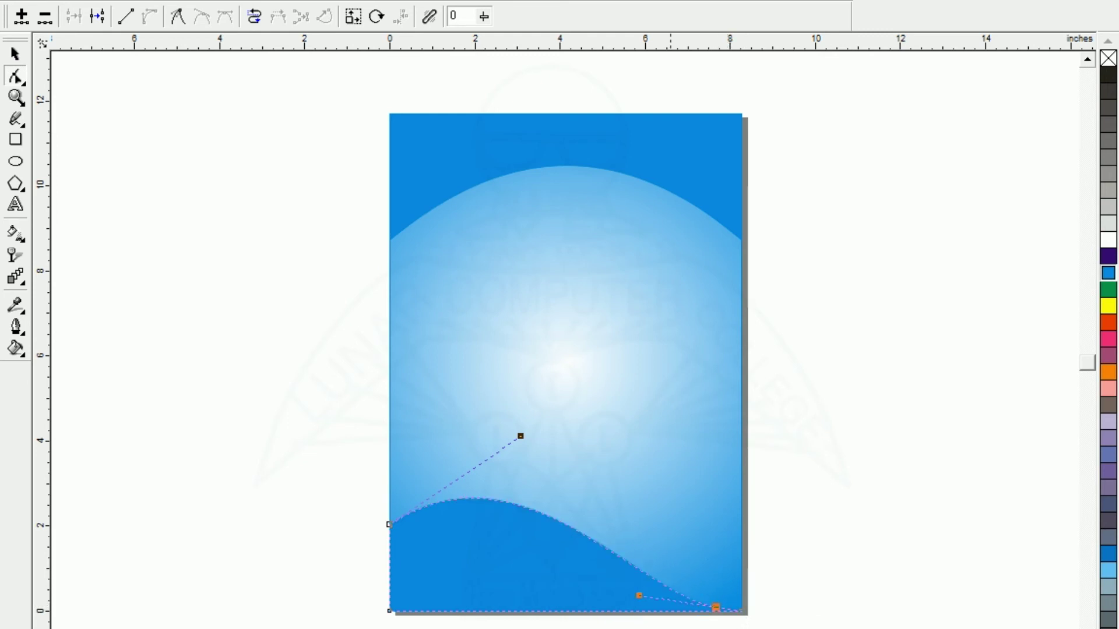
left_click_drag(520, 437, 506, 526)
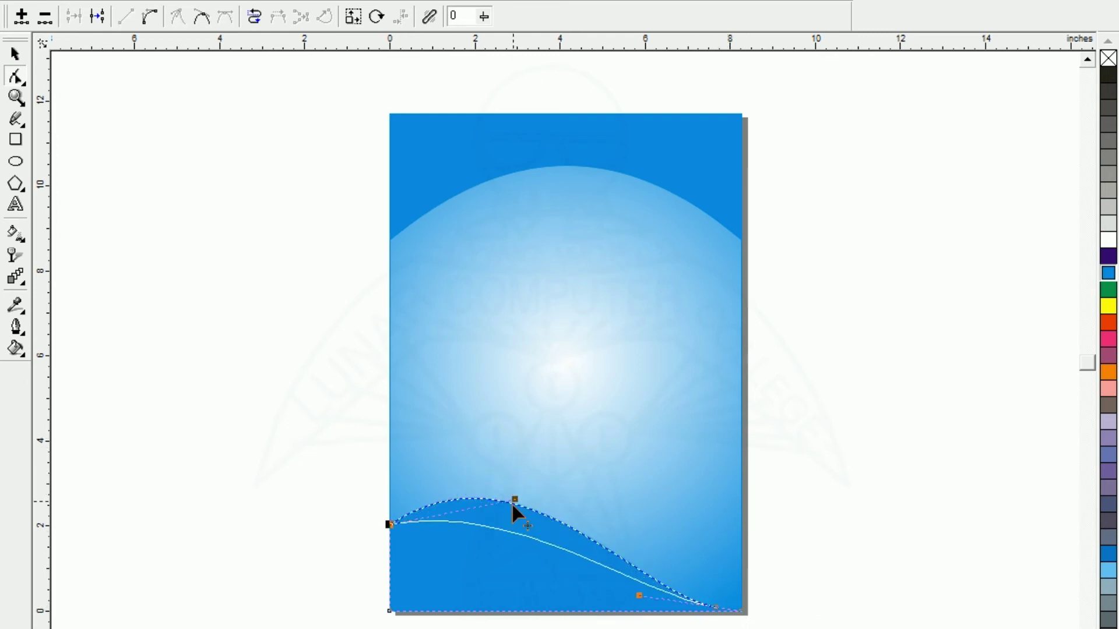
left_click(215, 408)
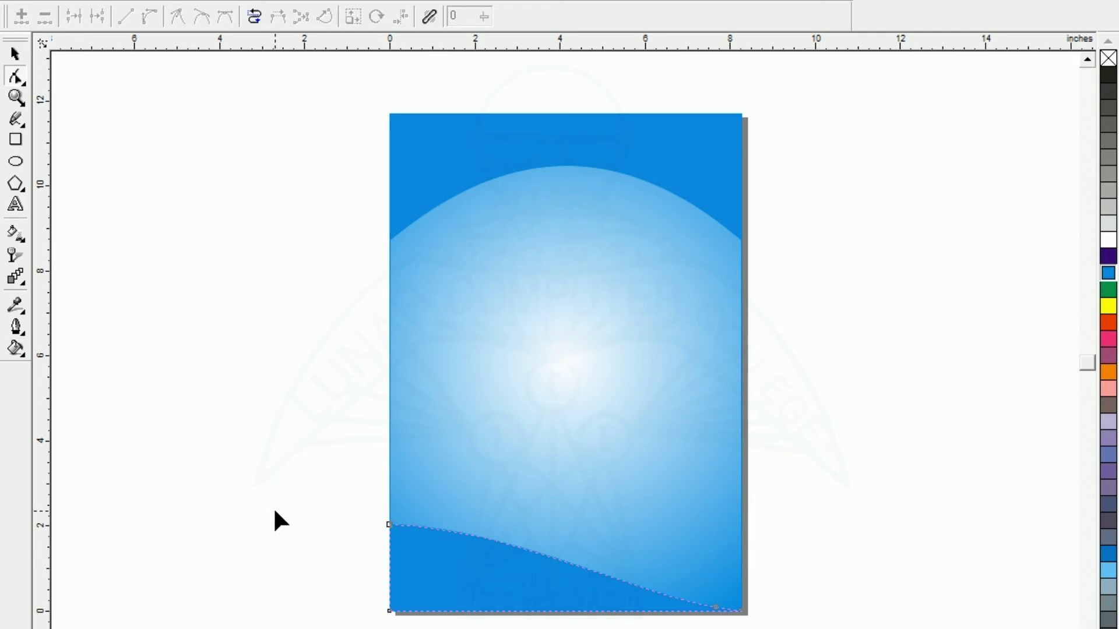
left_click(15, 54)
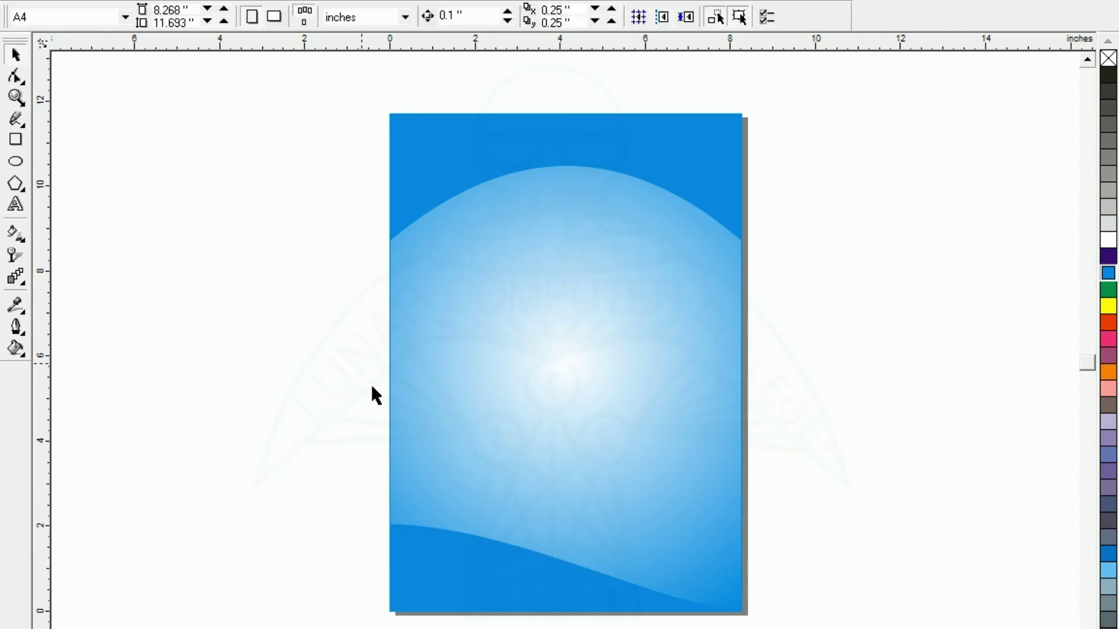
Step: Select and deselect the bottom wave shape a few times
left_click(593, 608)
key("Escape")
left_click(503, 591)
left_click(325, 503)
left_click(544, 583)
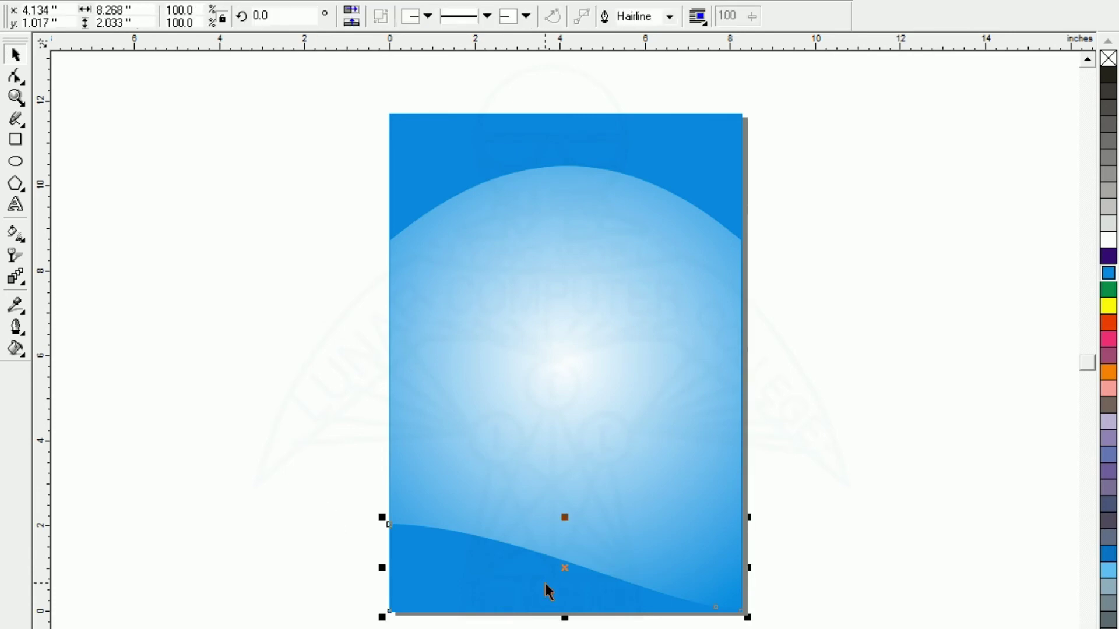
left_click(325, 547)
Step: Drag the top curved band's lower edge down to about 3.3 inches tall
left_click(652, 146)
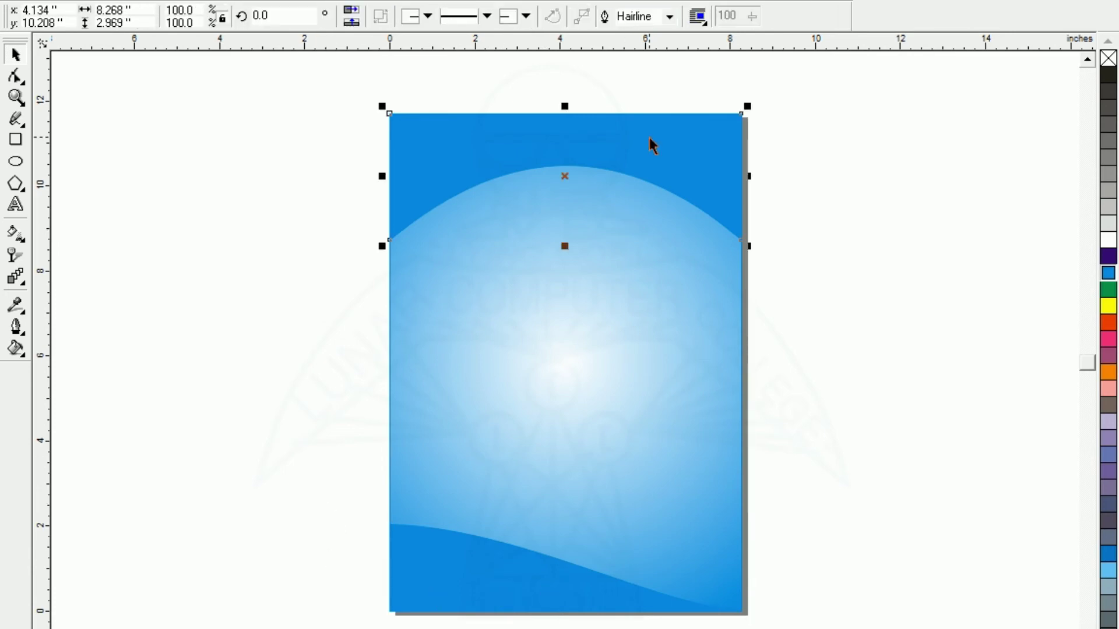
left_click_drag(564, 246, 564, 260)
left_click(321, 285)
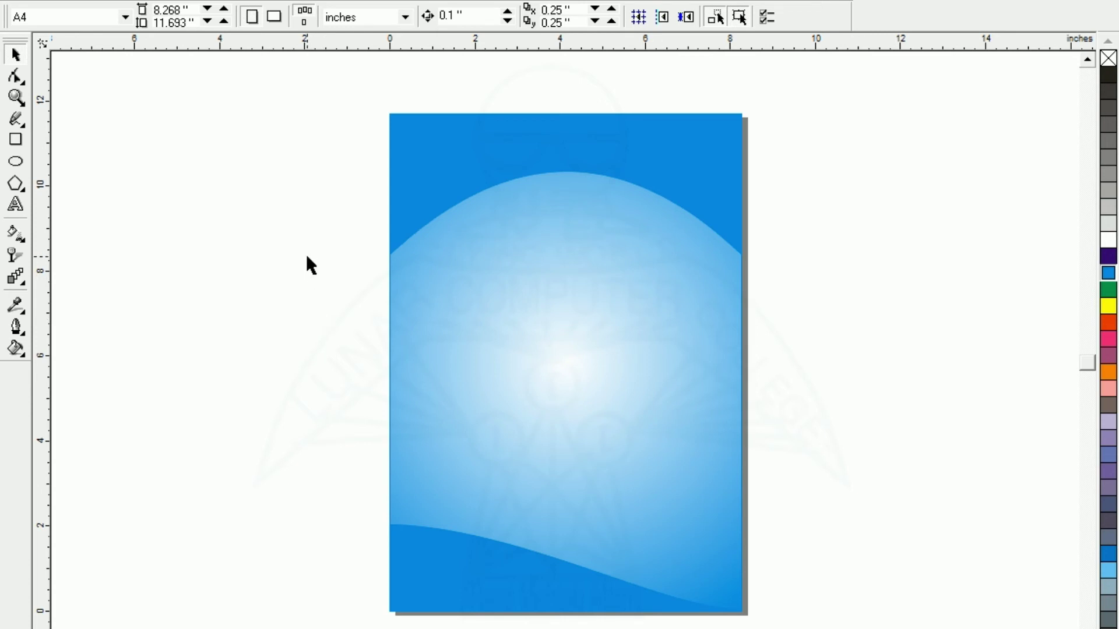
Step: Draw a polygon on the page and set it to 6 sides
left_click(15, 184)
left_click_drag(129, 279, 183, 336)
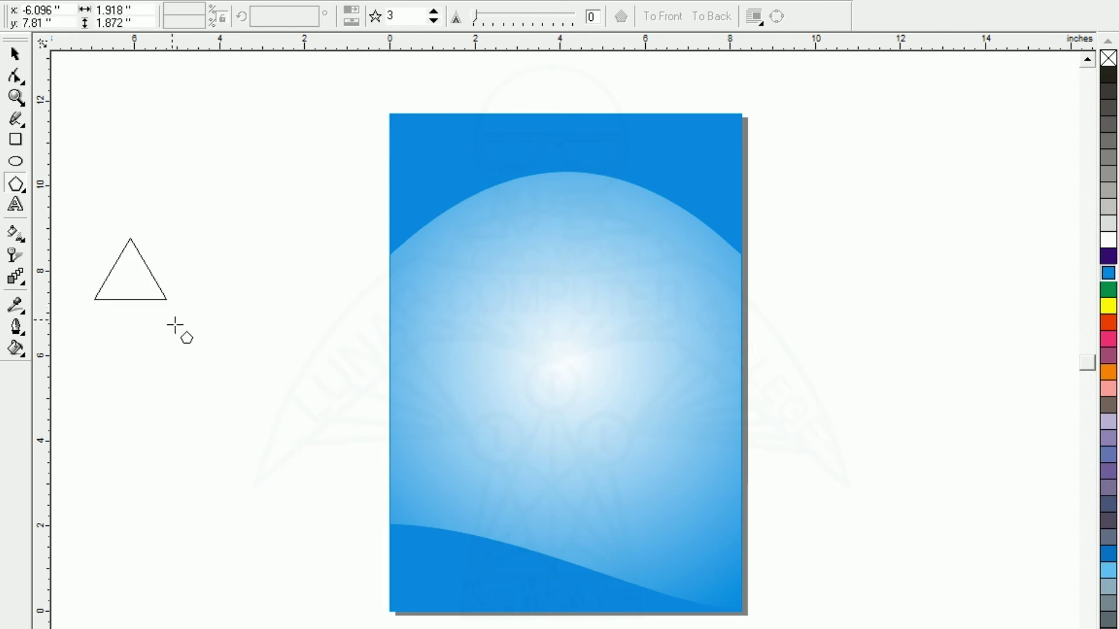
left_click_drag(128, 268, 454, 373)
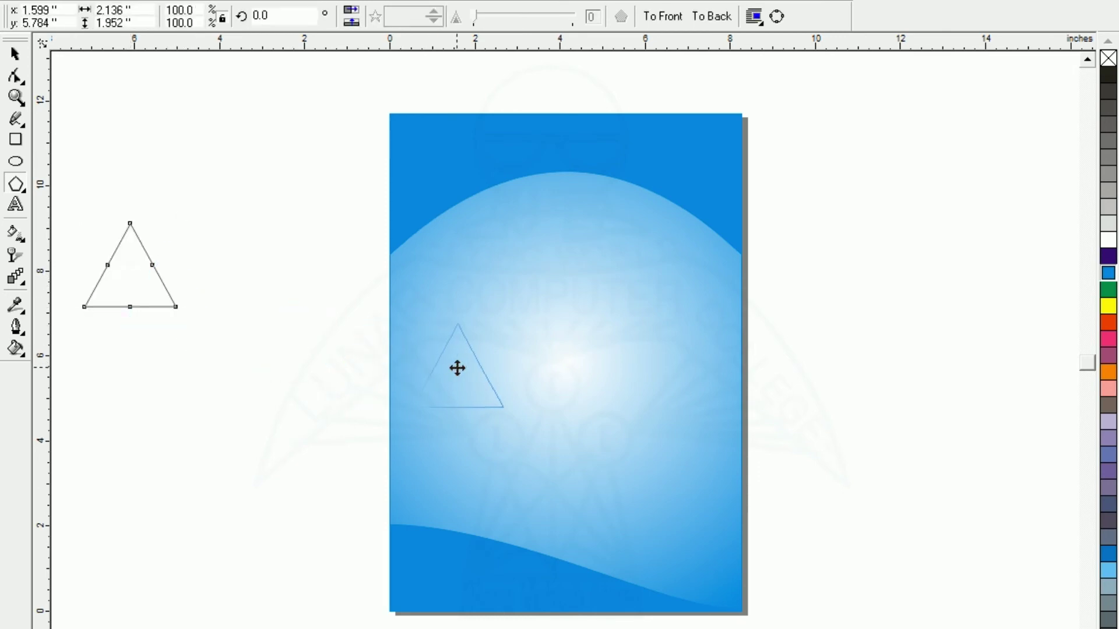
double_click(398, 16)
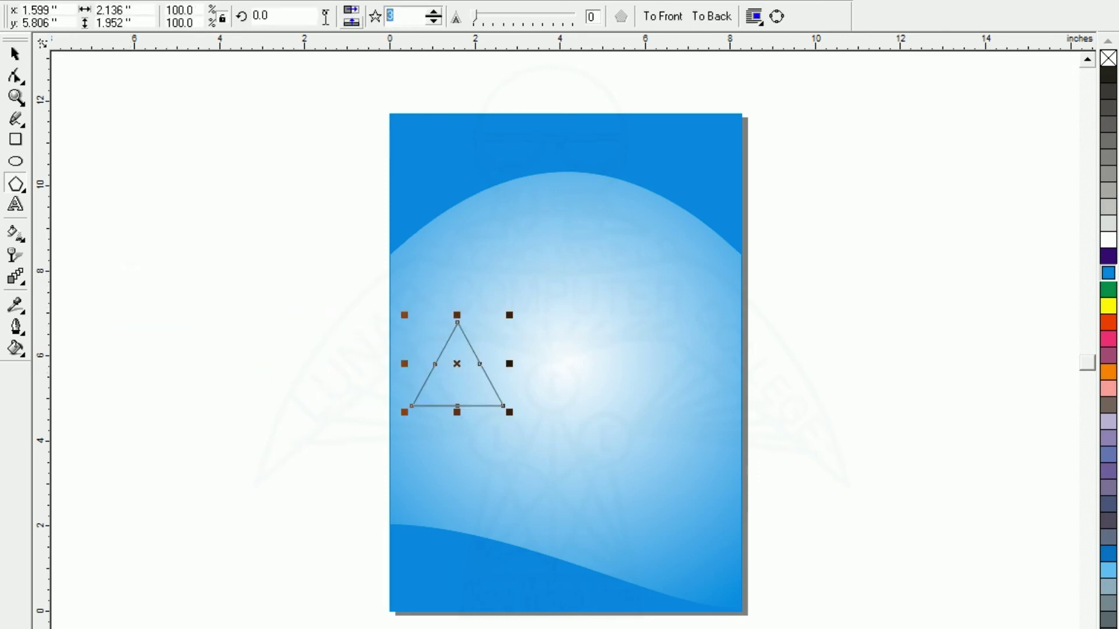
type("6")
key("Return")
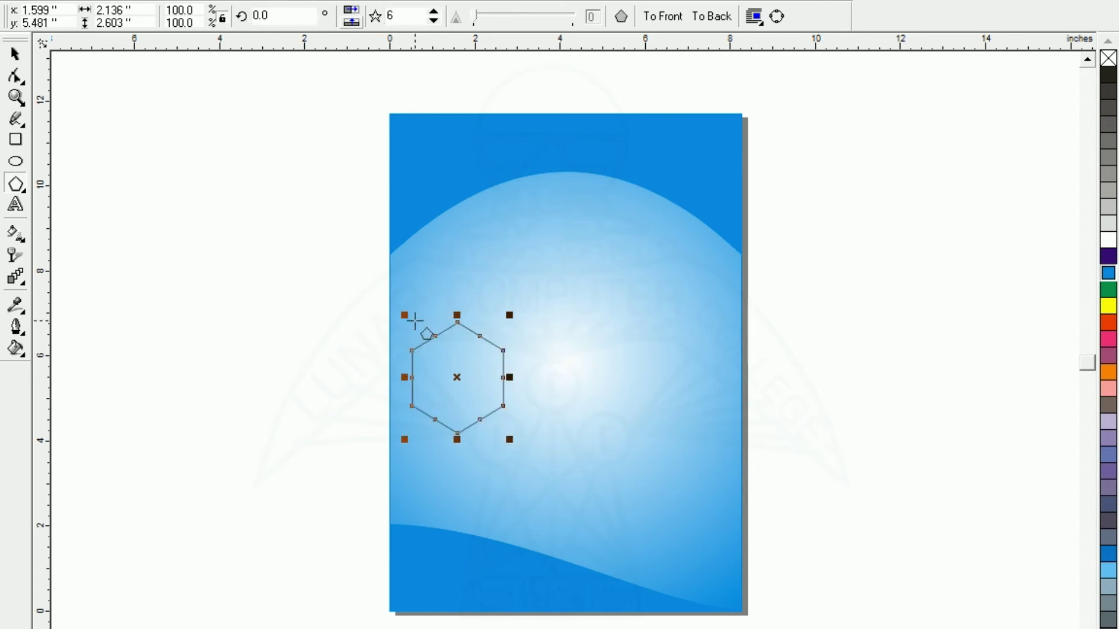
Step: Move the hexagon to the lower left above the bottom band, with white fill and outline
left_click(454, 380)
left_click_drag(454, 380, 442, 458)
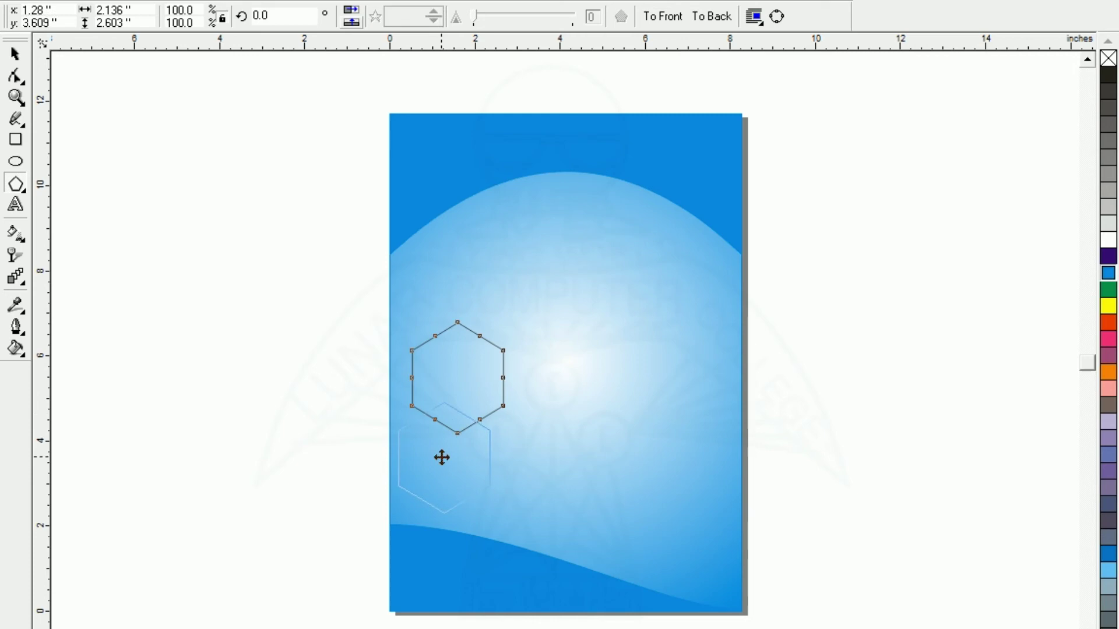
left_click_drag(442, 458, 442, 467)
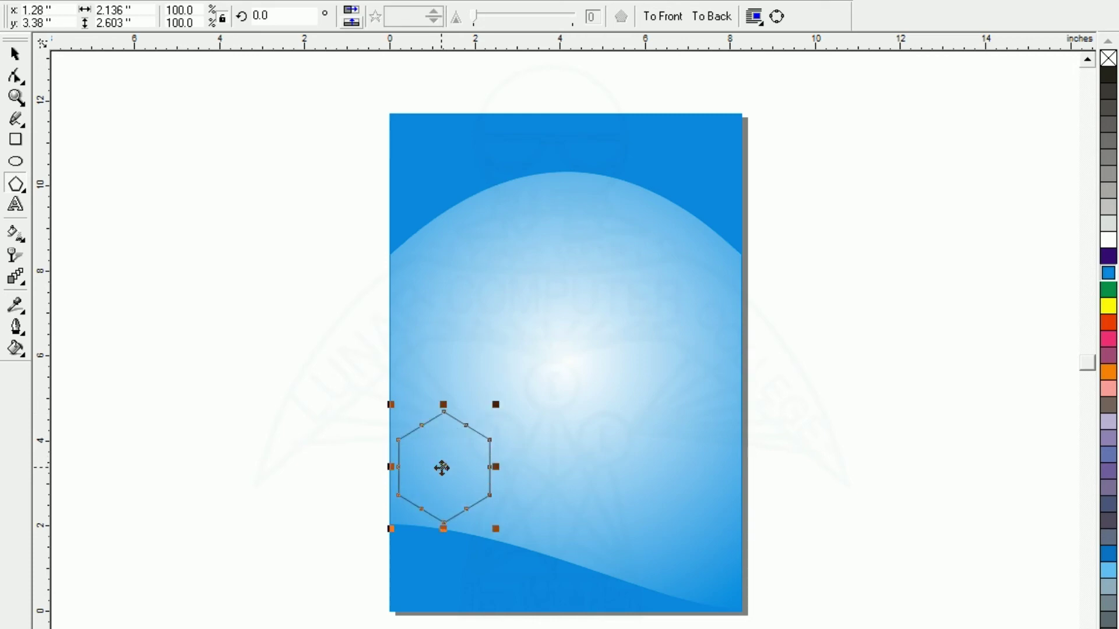
left_click(1108, 240)
right_click(1108, 240)
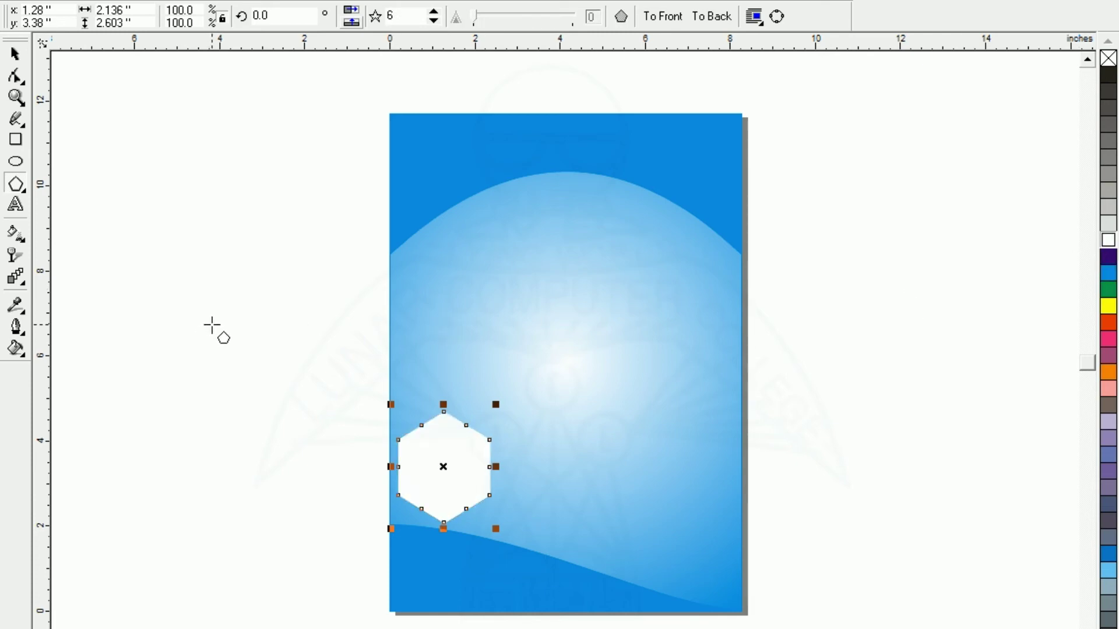
Step: Give the white hexagon a square fountain transparency, after trying conical and radial
left_click(18, 257)
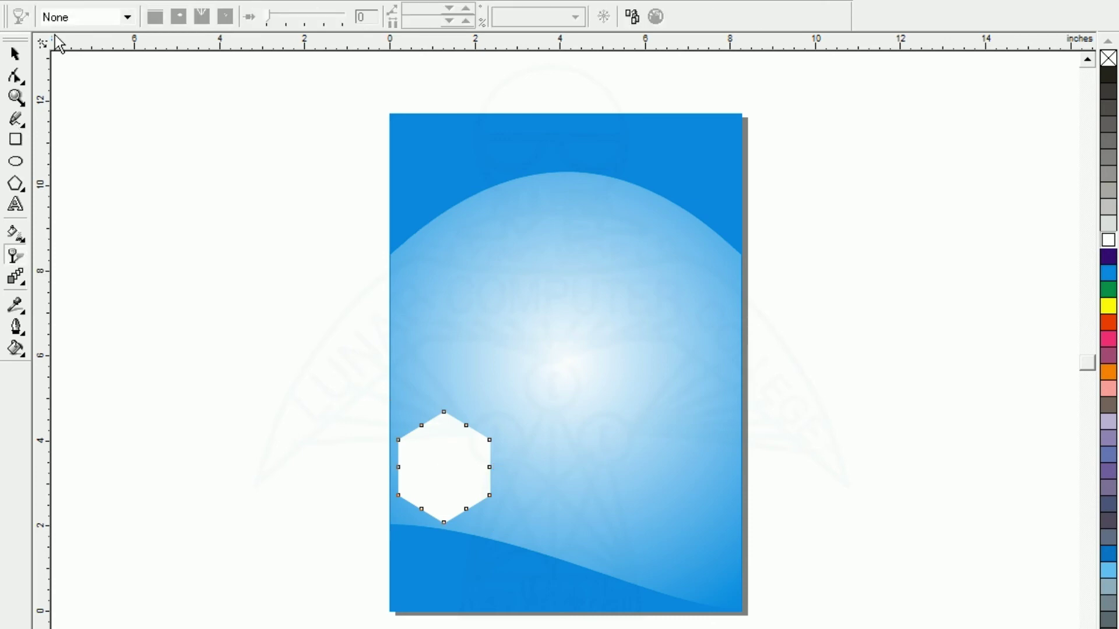
left_click(71, 16)
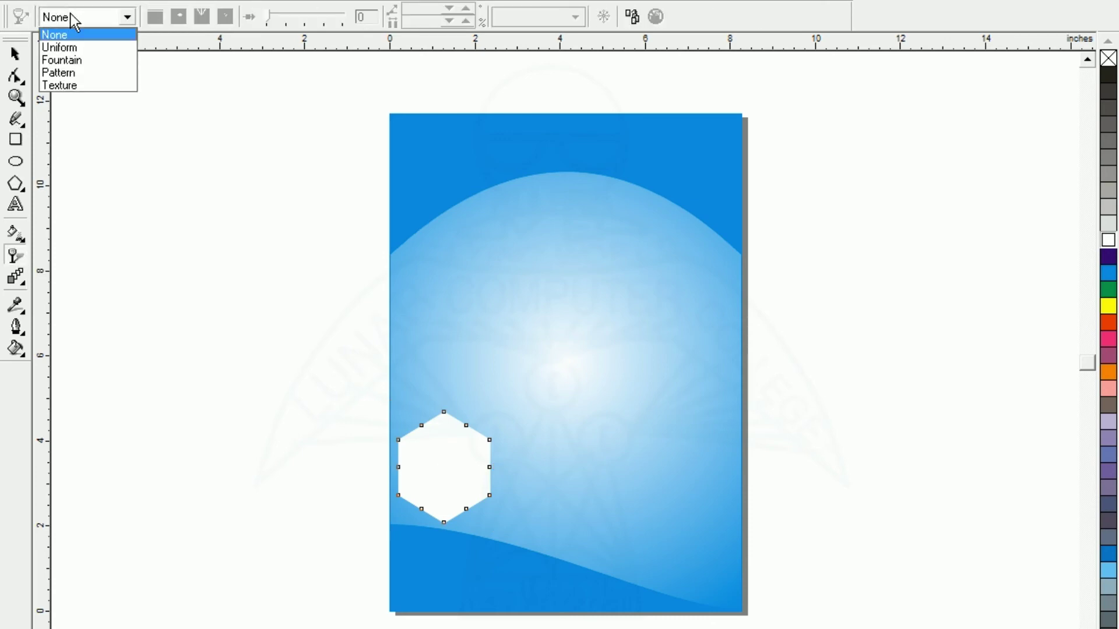
left_click(63, 60)
left_click(203, 17)
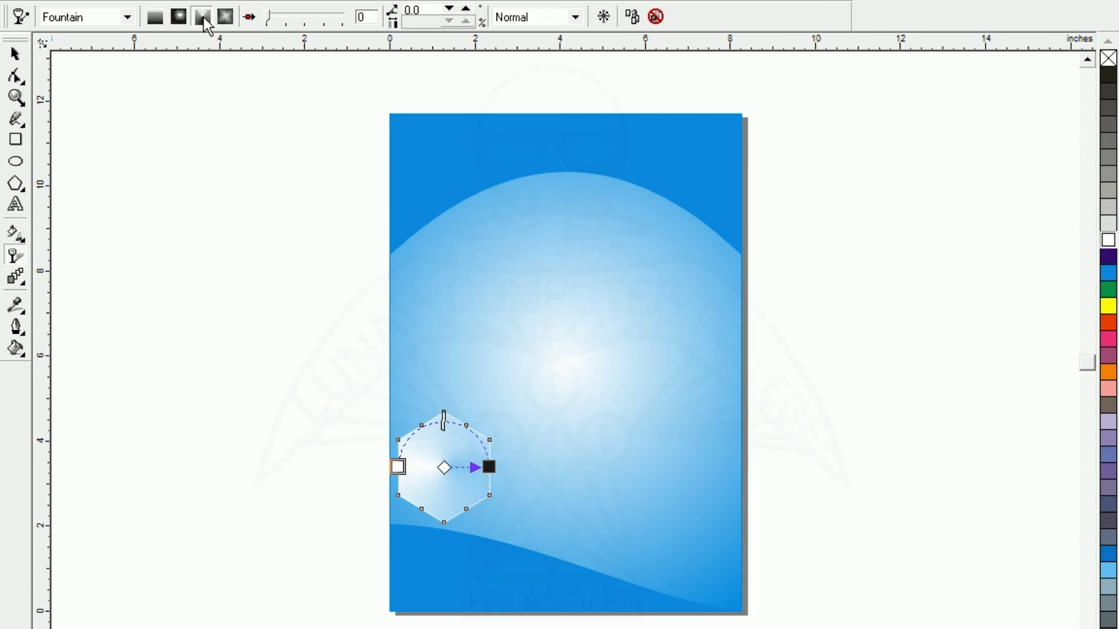
left_click(179, 18)
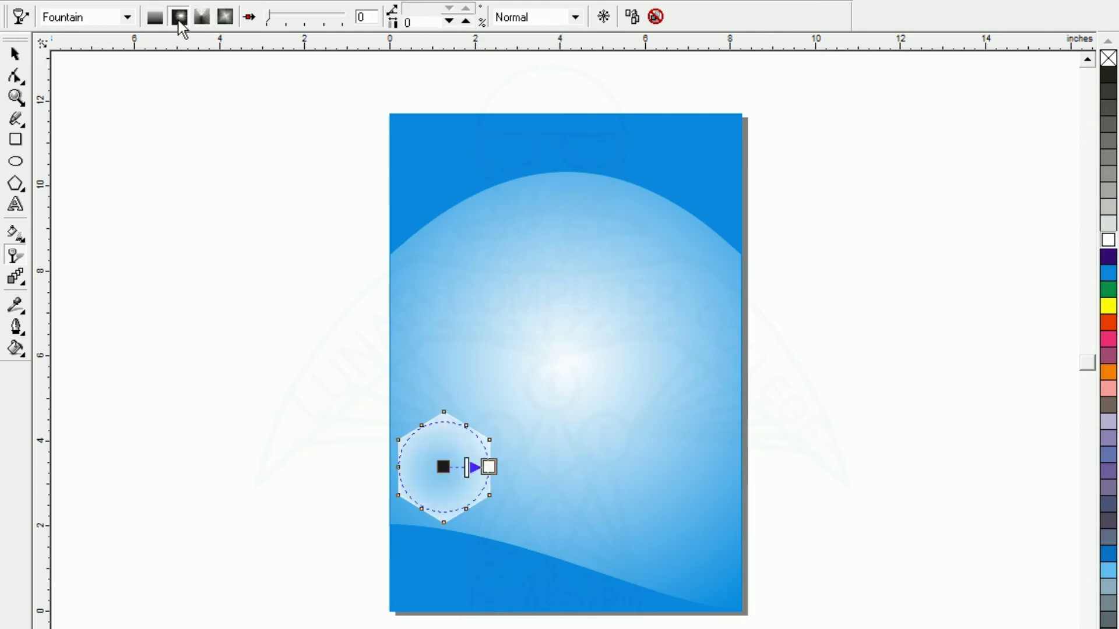
left_click(222, 16)
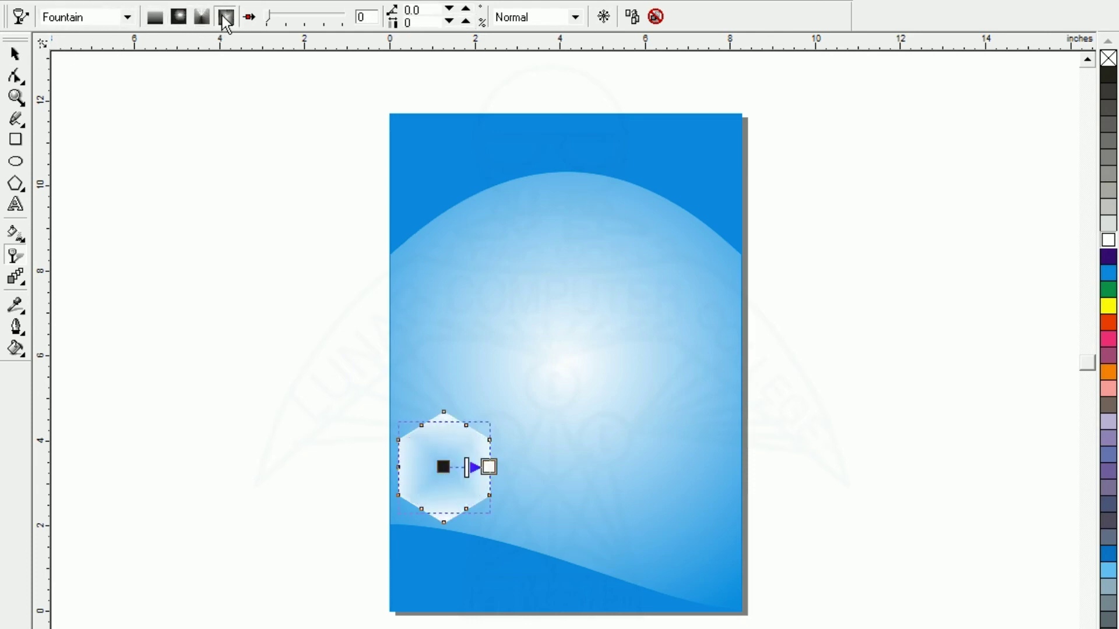
left_click(15, 55)
Step: Reselect the hexagon to prepare for copying it
left_click(444, 479)
left_click(320, 489)
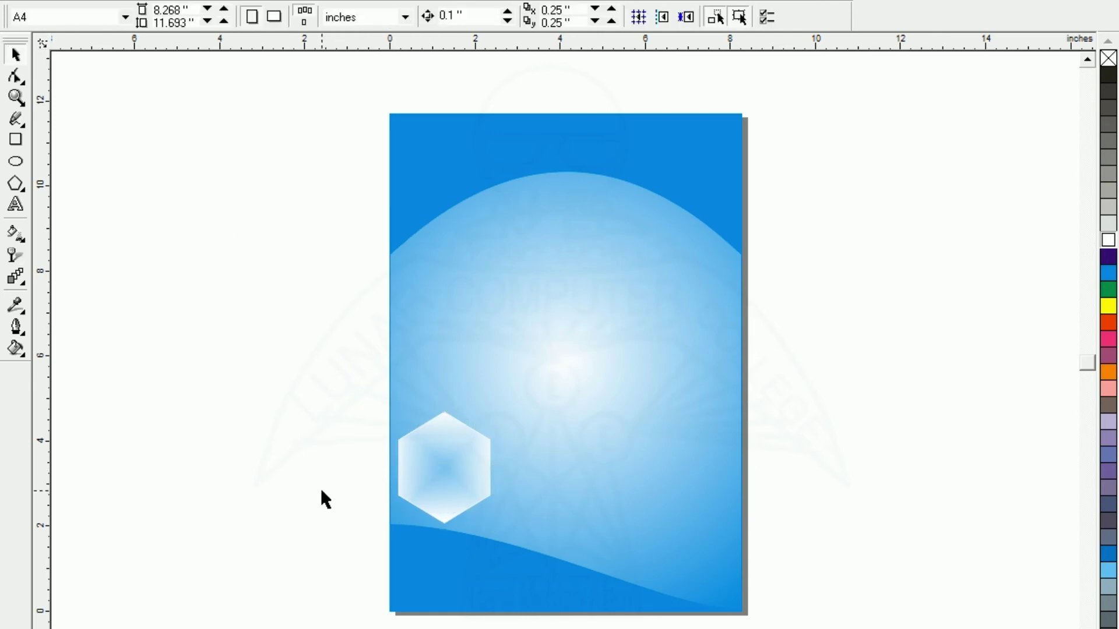
left_click(442, 469)
Step: Duplicate the hexagon twice to the right, forming a row of three
left_click_drag(443, 469, 544, 462)
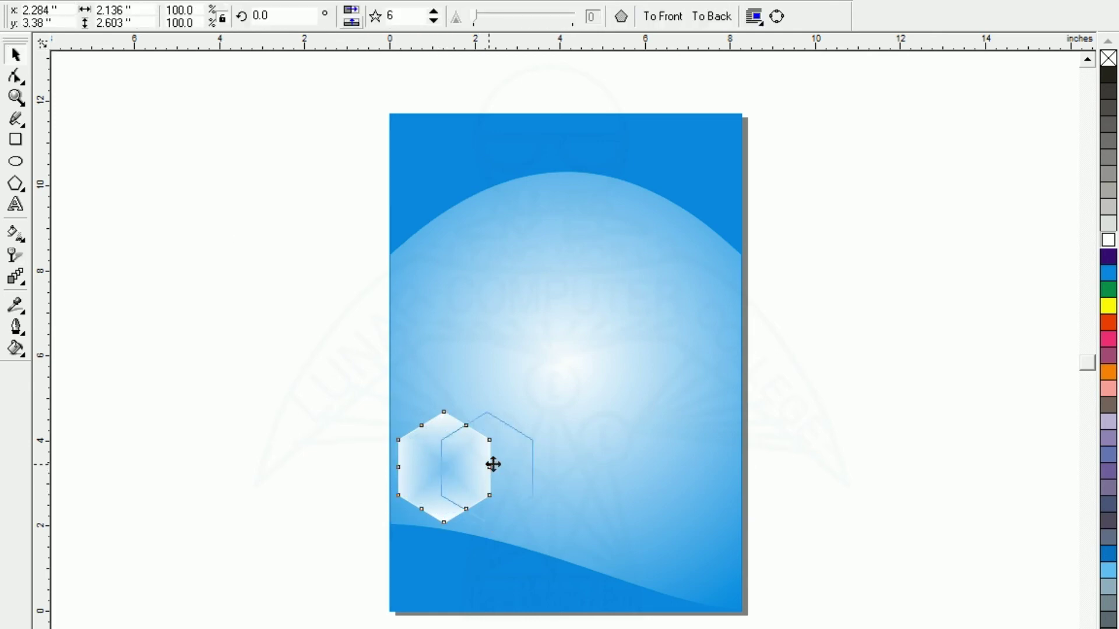
left_click_drag(544, 462, 544, 462)
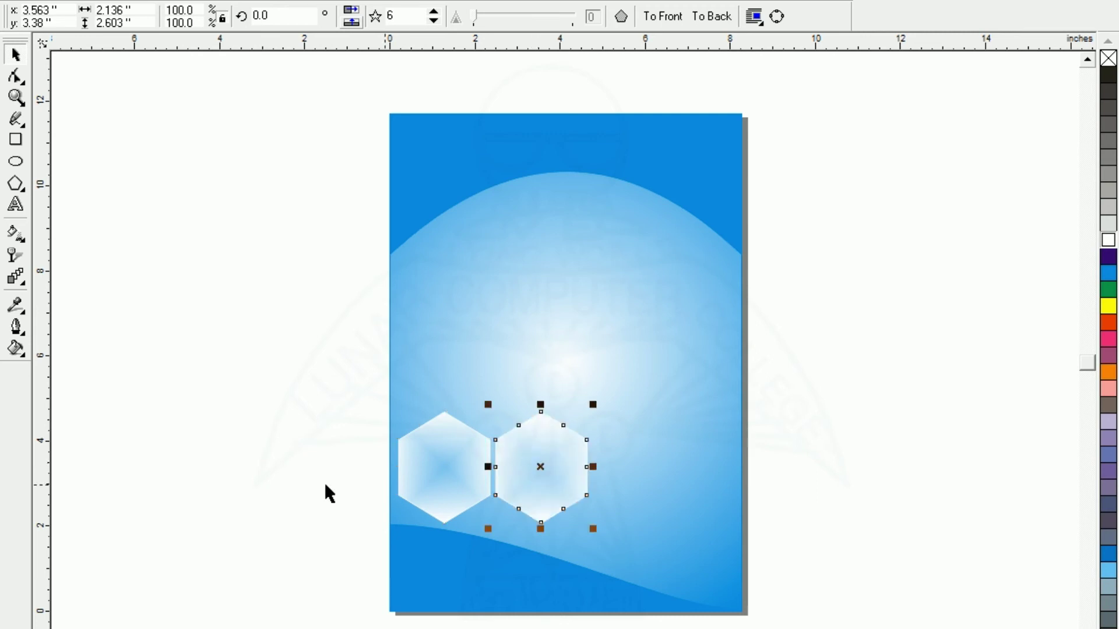
key("ctrl+r")
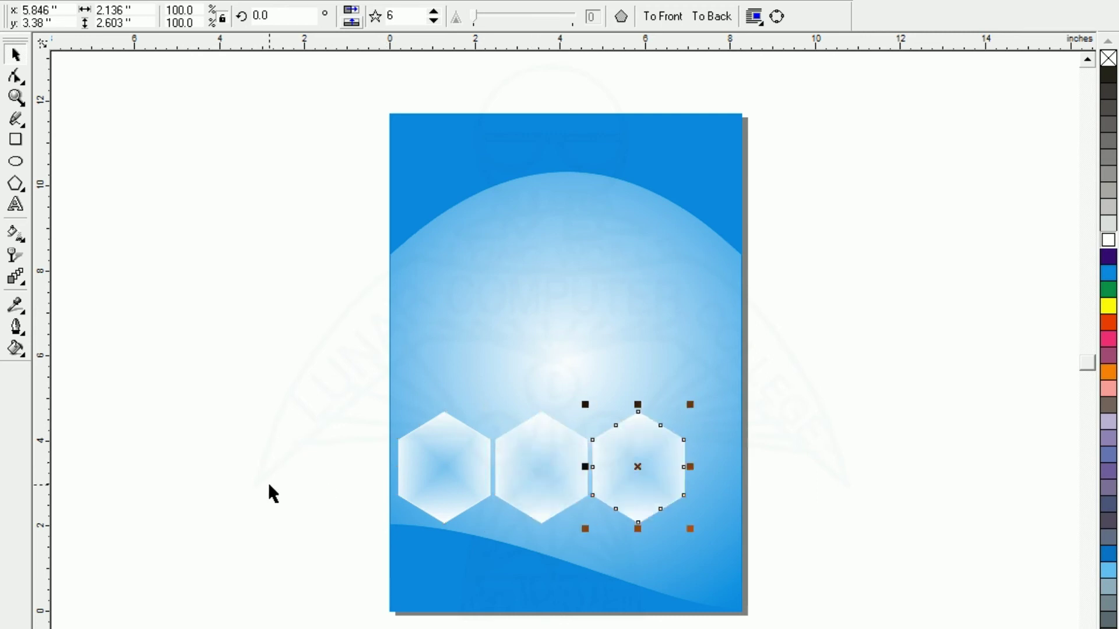
Step: Enlarge the three hexagons slightly, raise them a little and group them
left_click(271, 482)
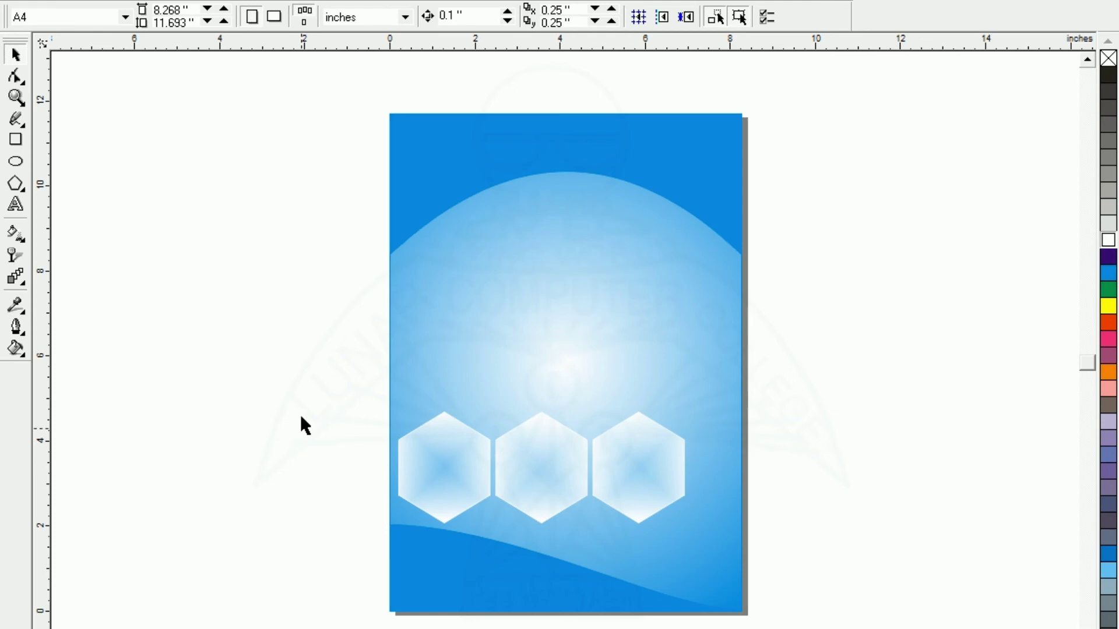
left_click_drag(350, 404, 761, 586)
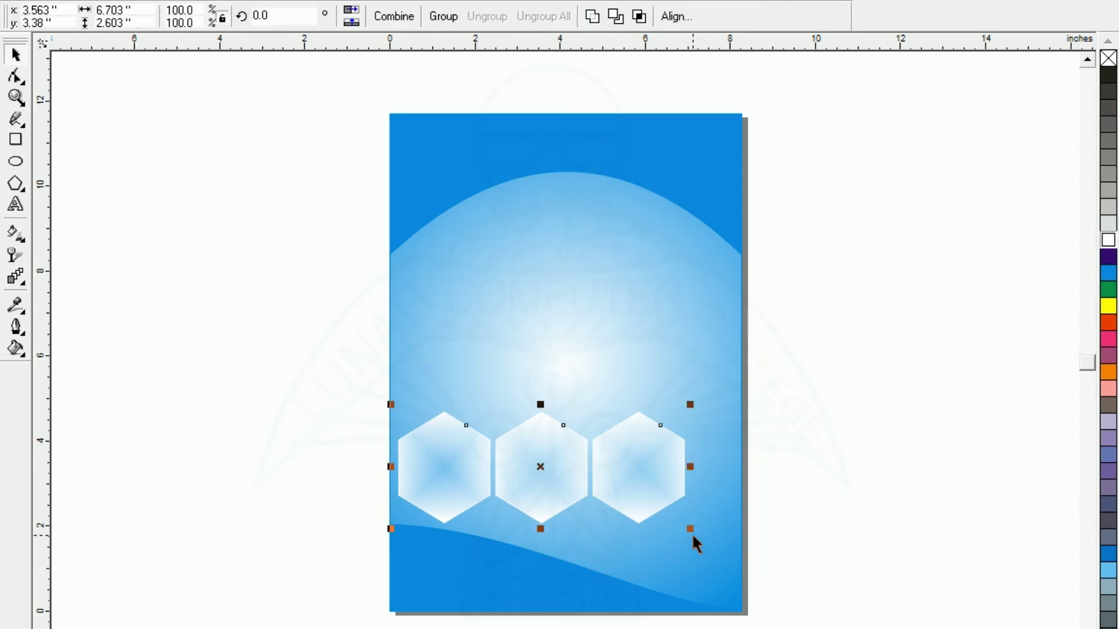
left_click_drag(698, 534, 735, 552)
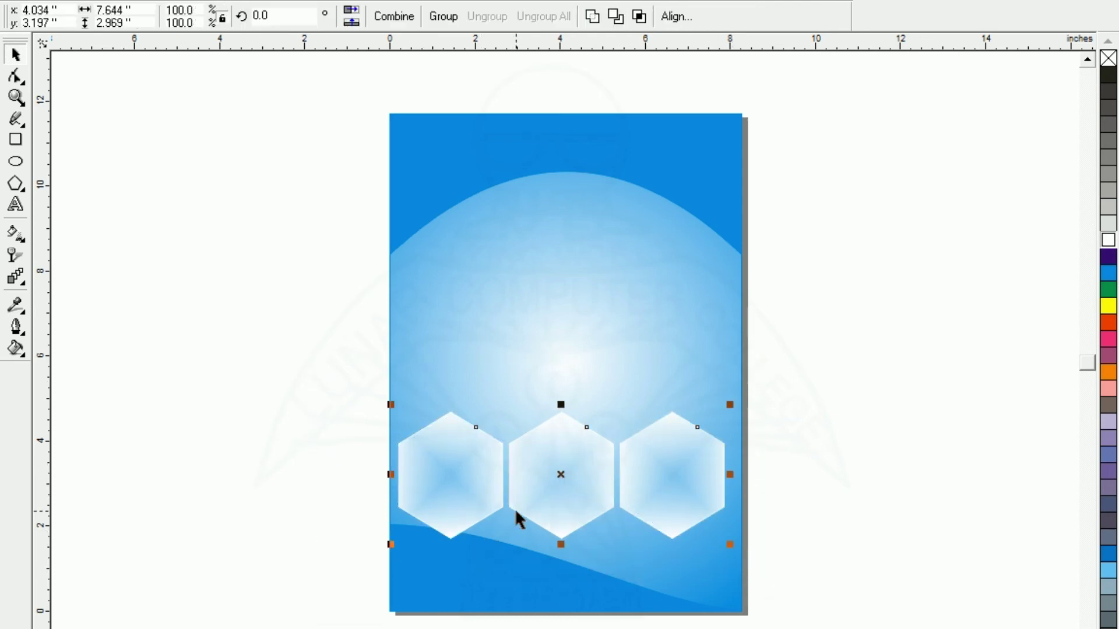
left_click_drag(560, 475, 561, 460)
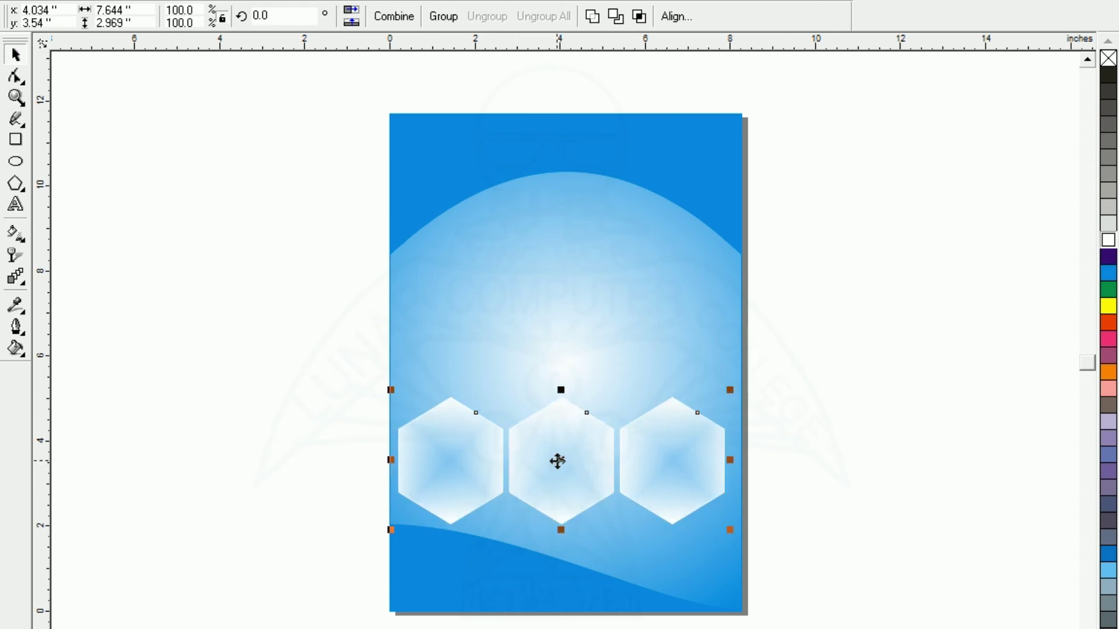
key("ctrl+g")
left_click(554, 464)
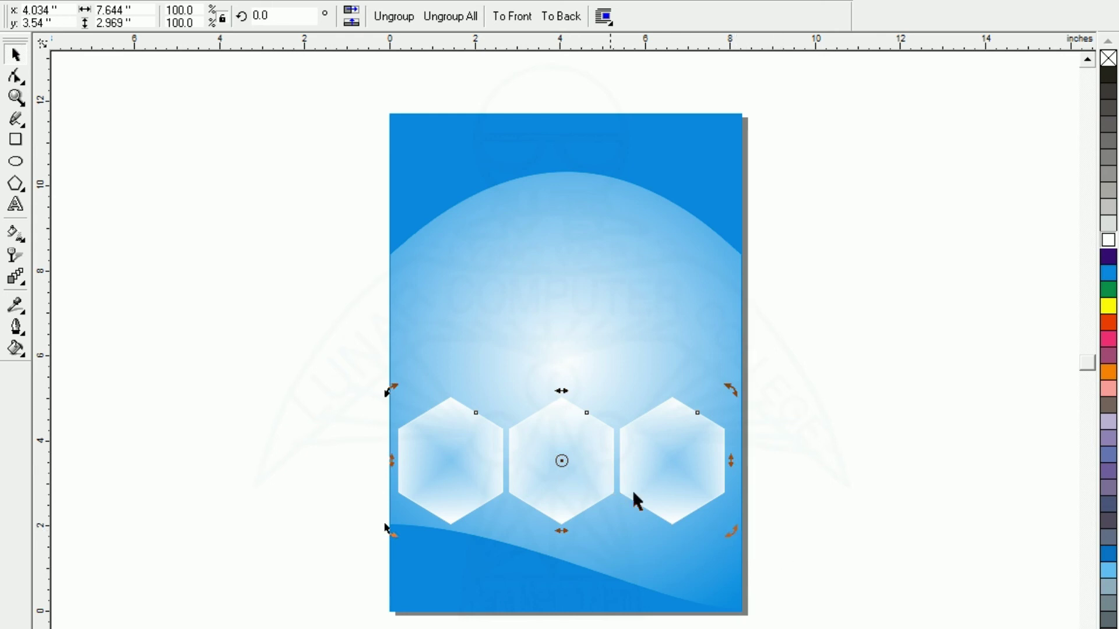
Step: Tilt the hexagon row to slope down to the right and move it lower on the page
left_click_drag(732, 531, 716, 575)
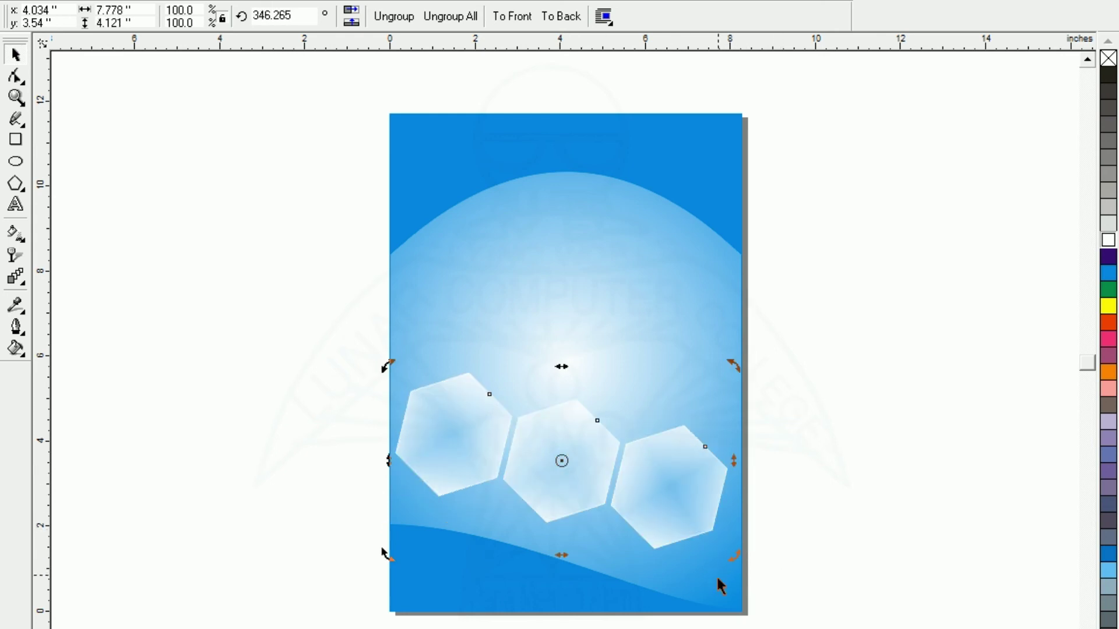
left_click_drag(554, 486, 557, 511)
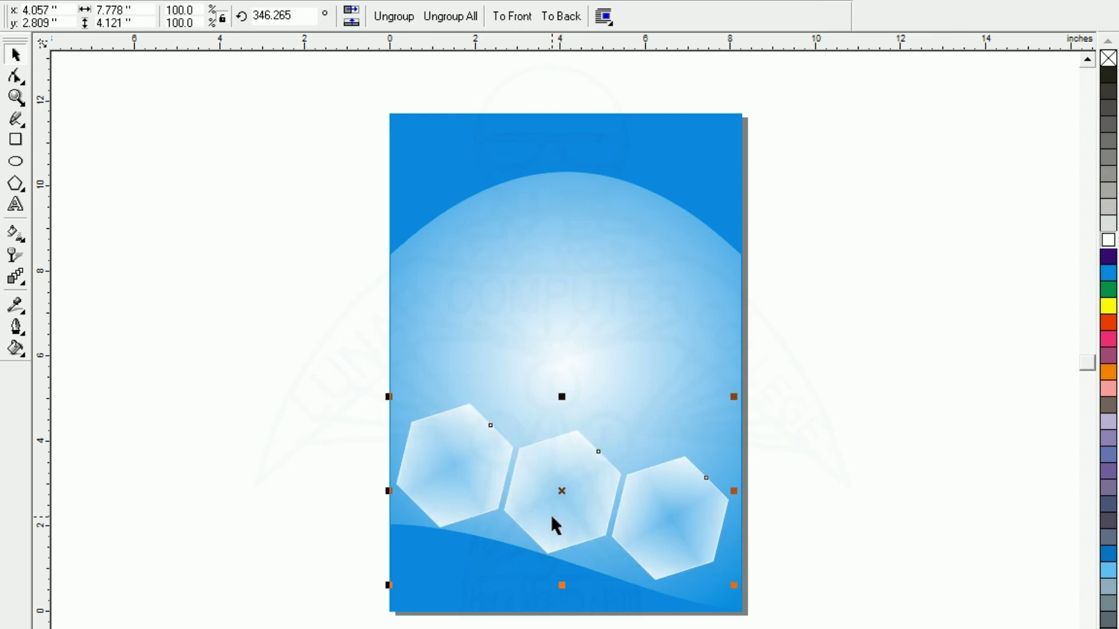
left_click(565, 495)
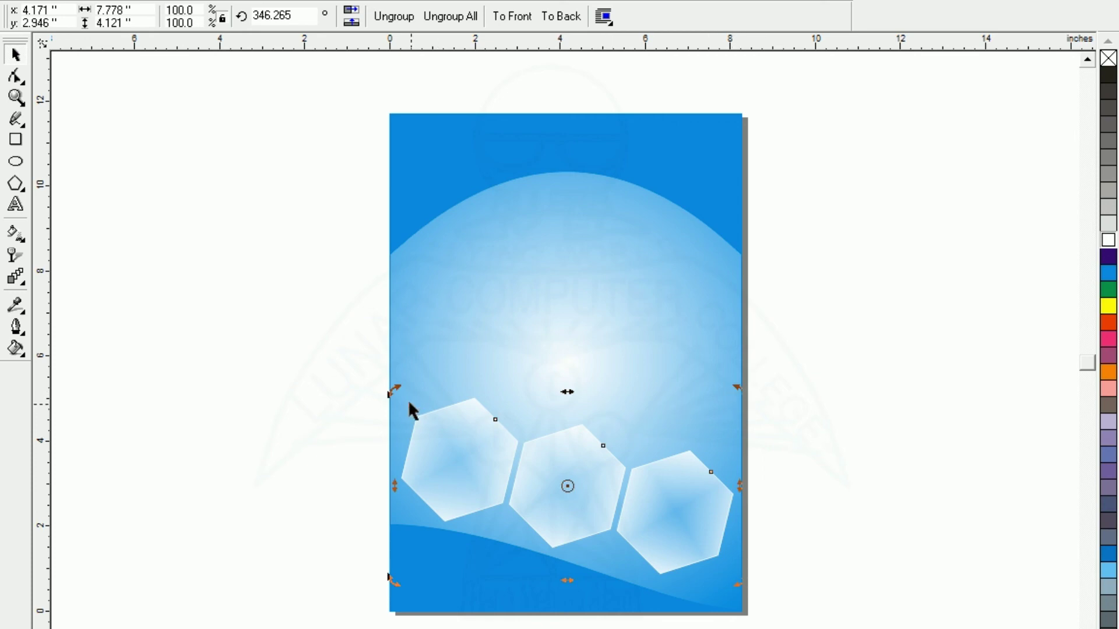
left_click_drag(391, 391, 402, 383)
left_click_drag(540, 480, 537, 490)
Step: Refine the row's rotation to about 344° and deselect it
left_click(442, 462)
left_click_drag(386, 394, 382, 402)
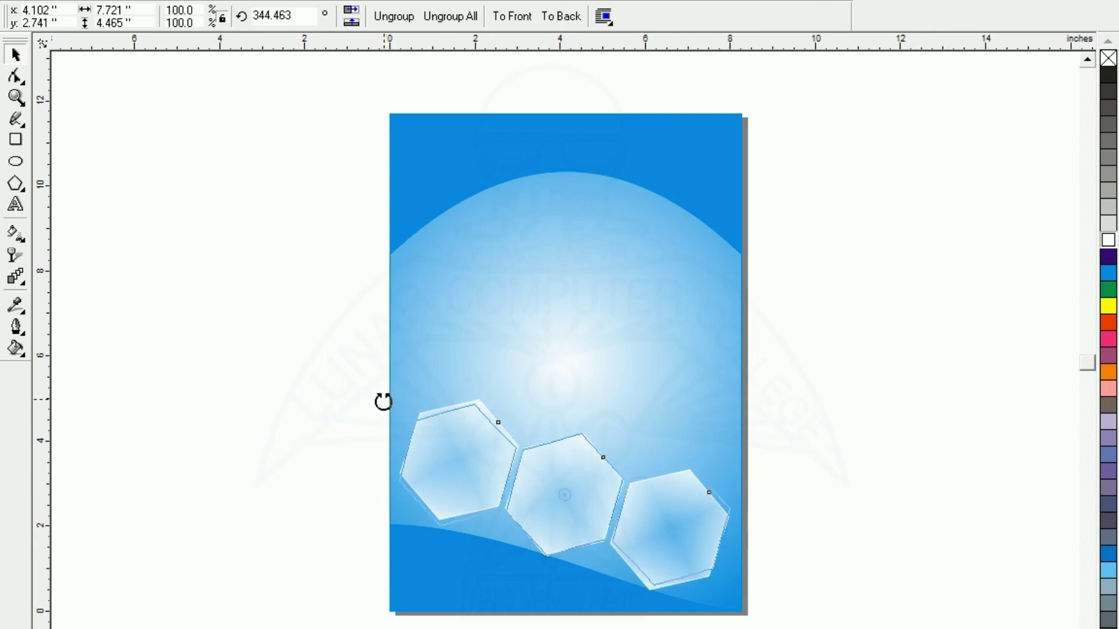
left_click(284, 427)
left_click(396, 445)
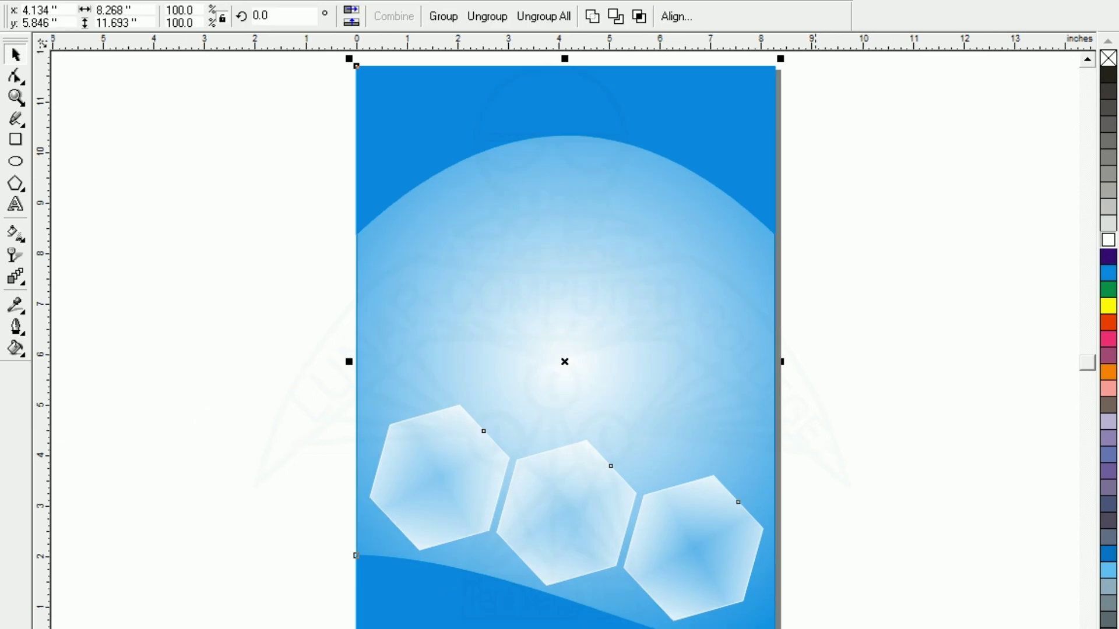
left_click(263, 495)
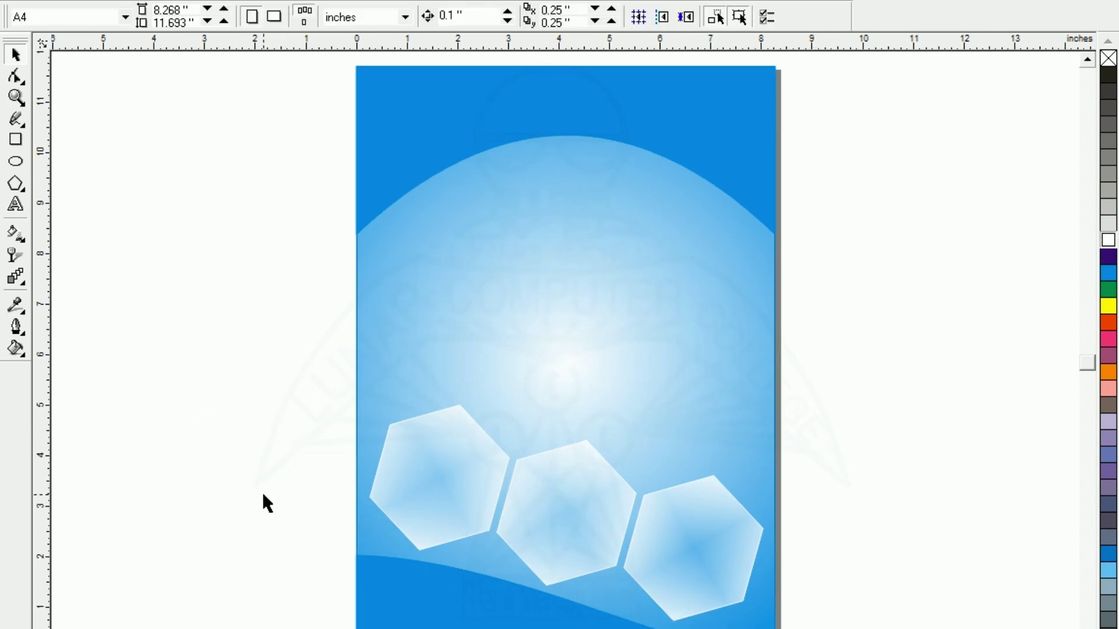